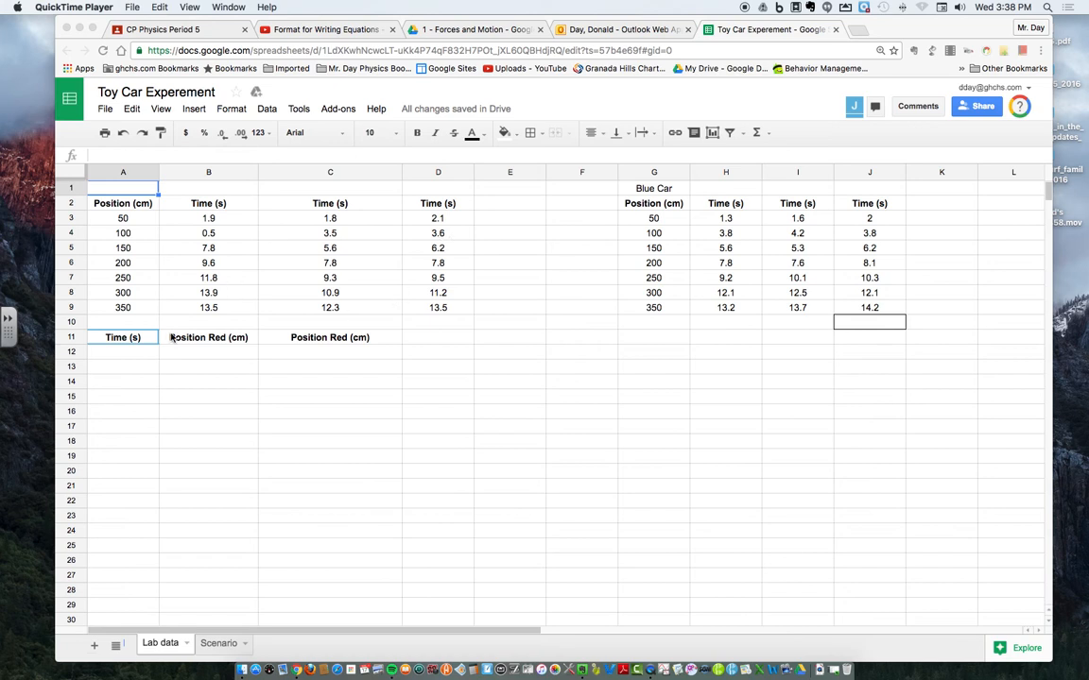
Step: Copy the first trial's times from B3:B9 into the combined Time (s) column starting at A12
scroll(126, 372, "down", 3)
scroll(126, 371, "up", 3)
left_click(197, 257)
left_click_drag(190, 224, 189, 307)
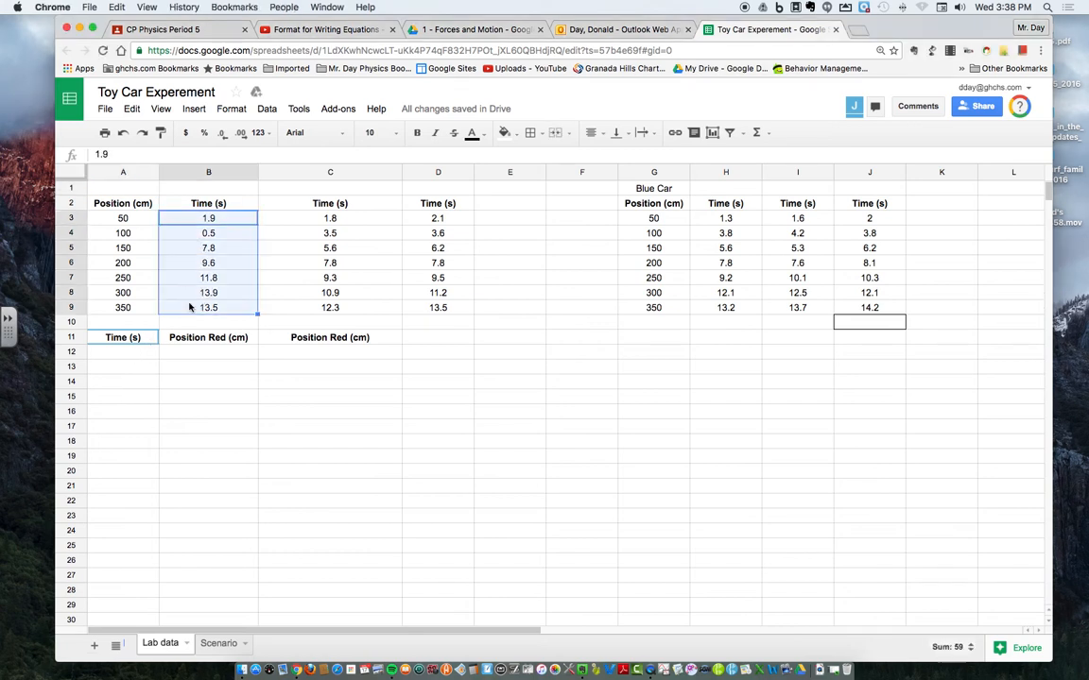
key("super+c")
left_click(129, 352)
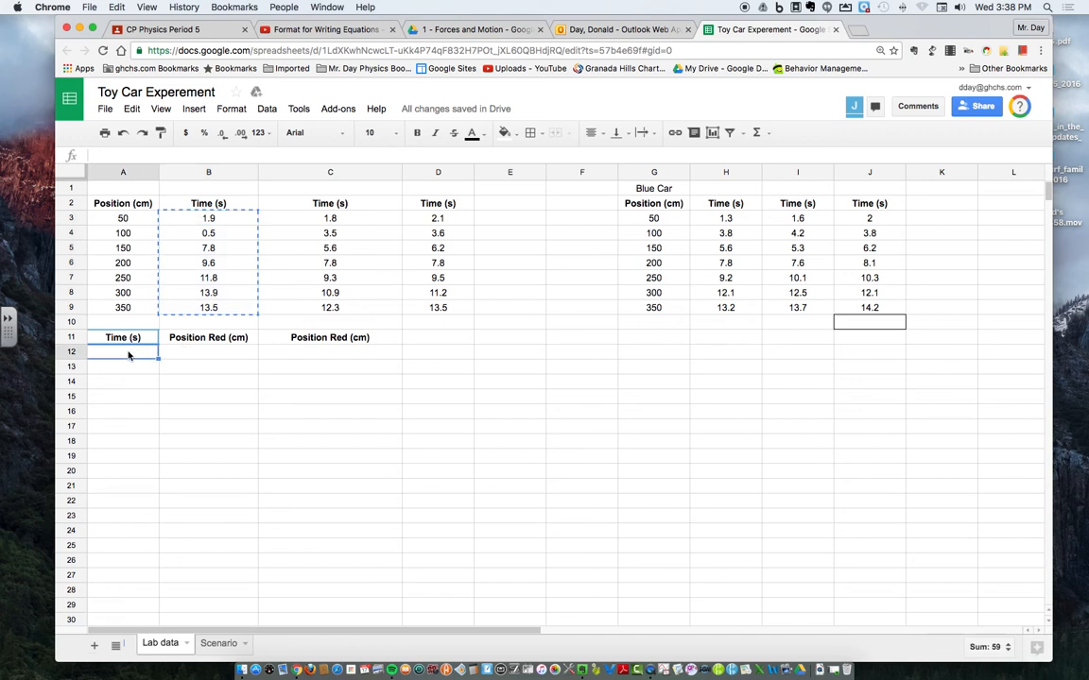
key("super+v")
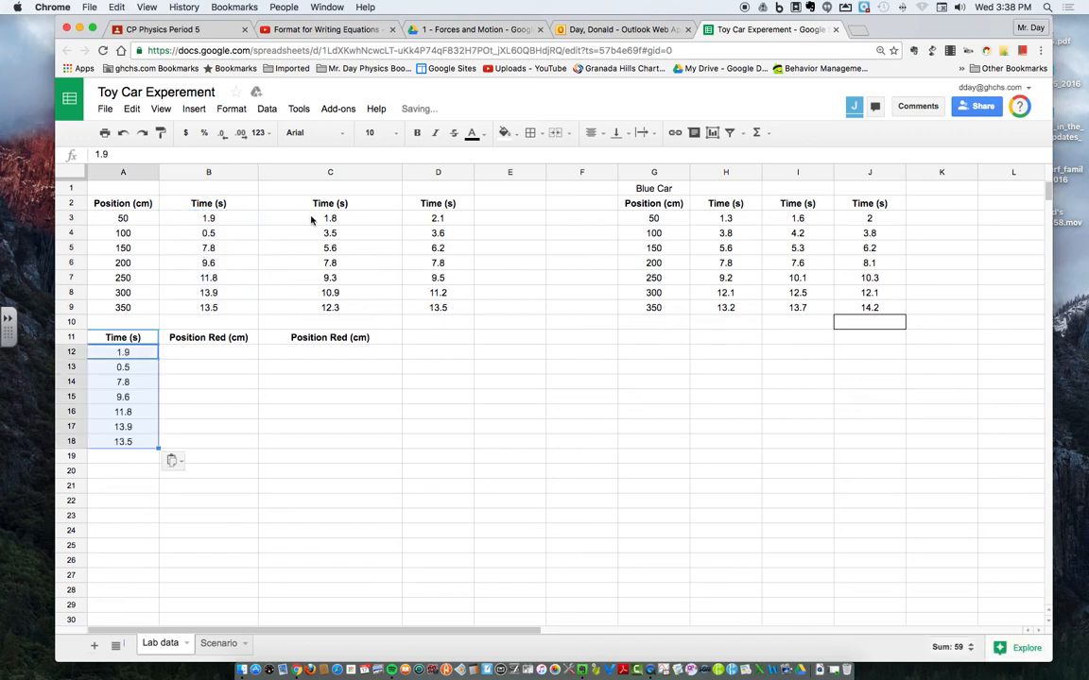
Step: Copy the second trial's times from C3:C9 to the end of the combined Time (s) column, starting at A19
left_click(300, 220)
key("Down")
key("Down")
left_click_drag(301, 223, 302, 315)
key("super+c")
left_click(133, 457)
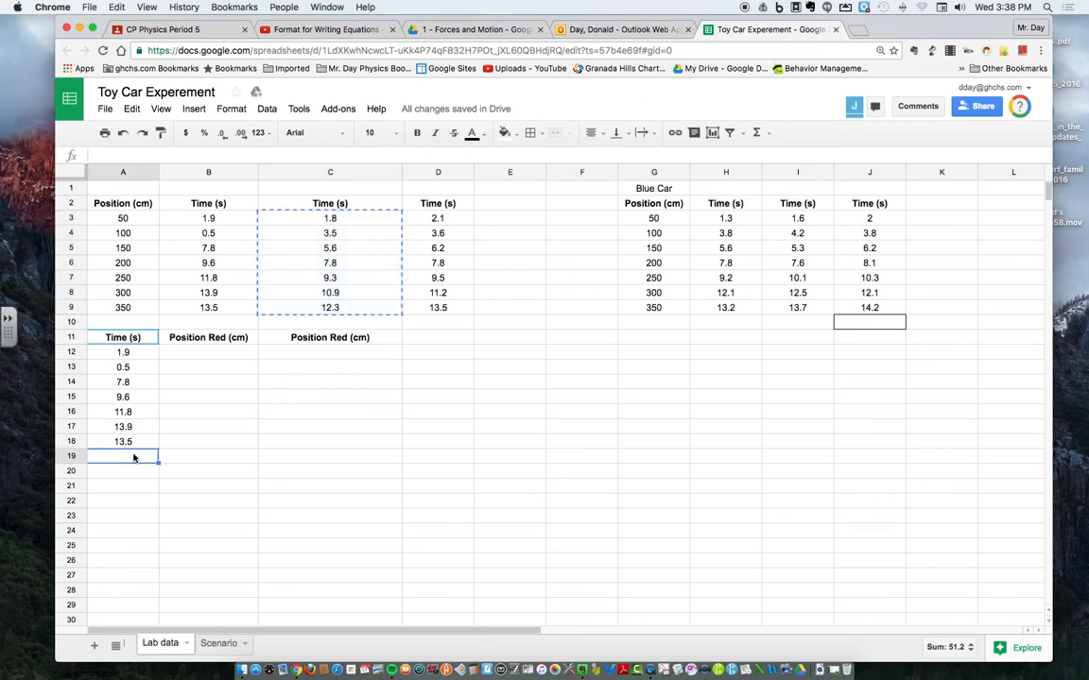
key("super+v")
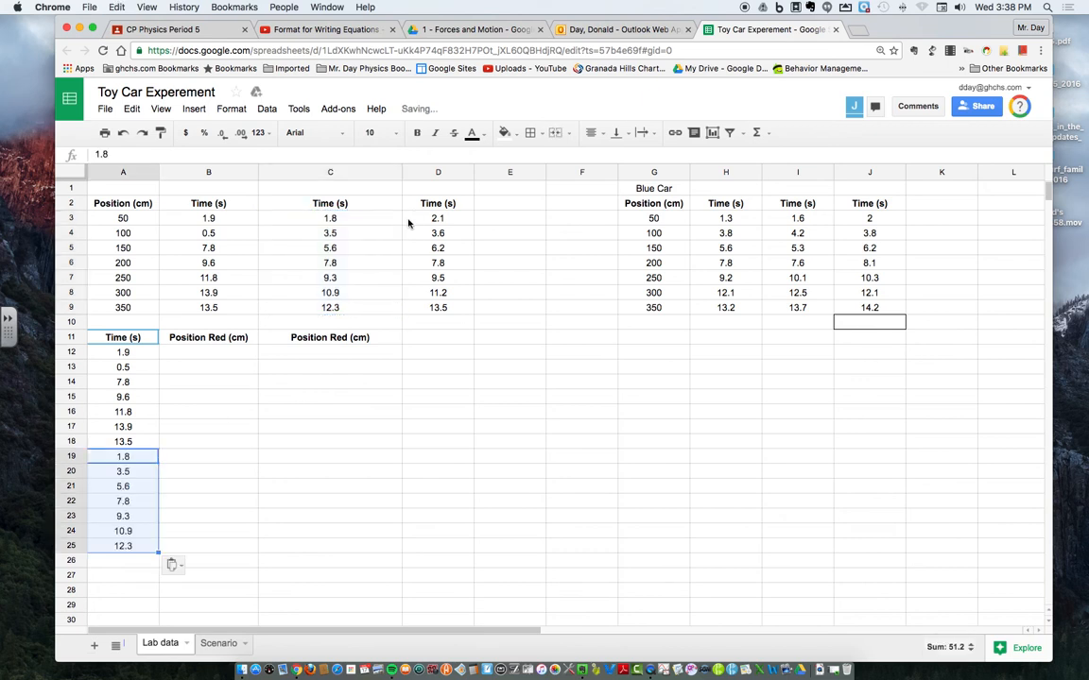
Step: Copy the third trial's times from D3:D9 to the end of the combined Time (s) column, starting at A26
left_click(434, 310)
left_click_drag(418, 216, 419, 310)
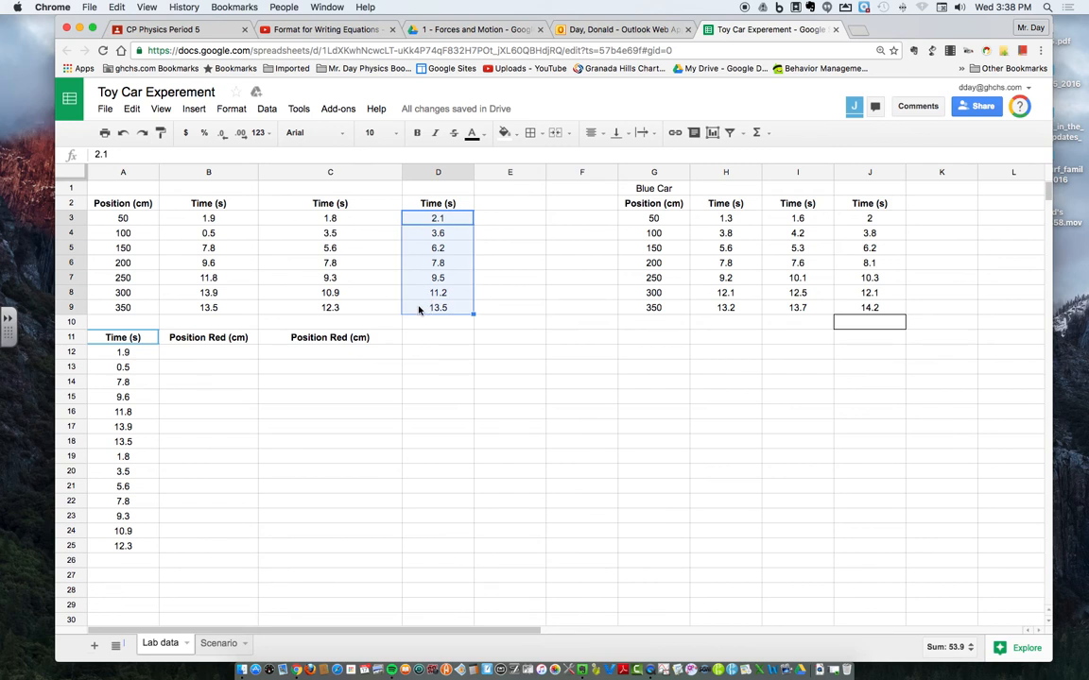
left_click(122, 563)
key("super+v")
scroll(156, 320, "down", 1)
scroll(156, 319, "up", 1)
scroll(154, 317, "right", 10)
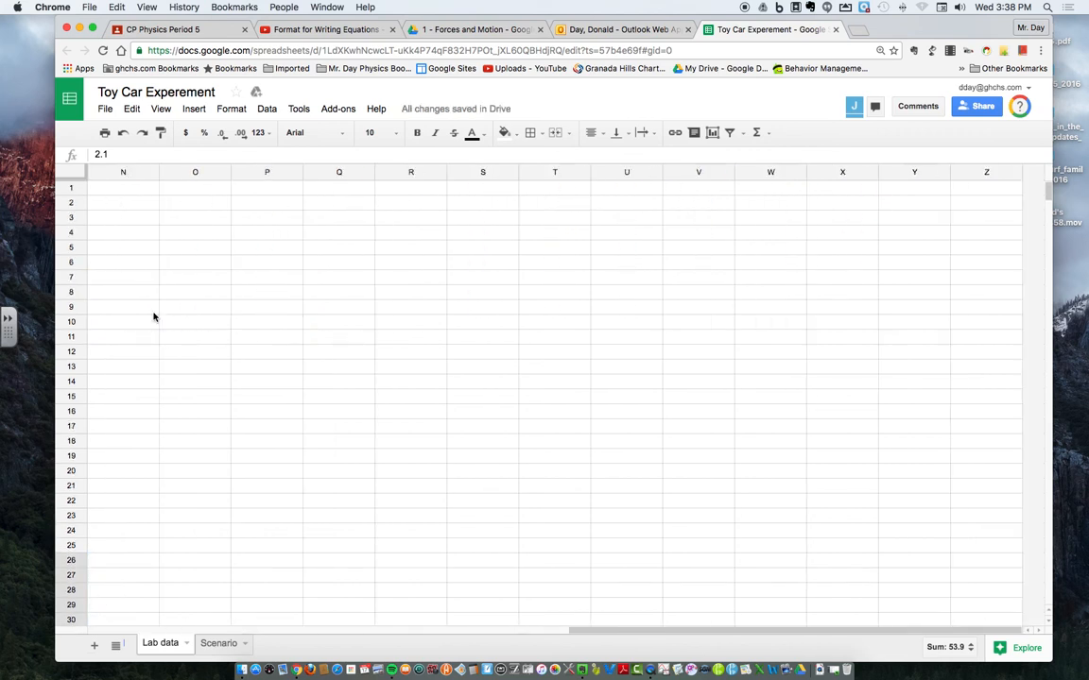
scroll(154, 317, "left", 10)
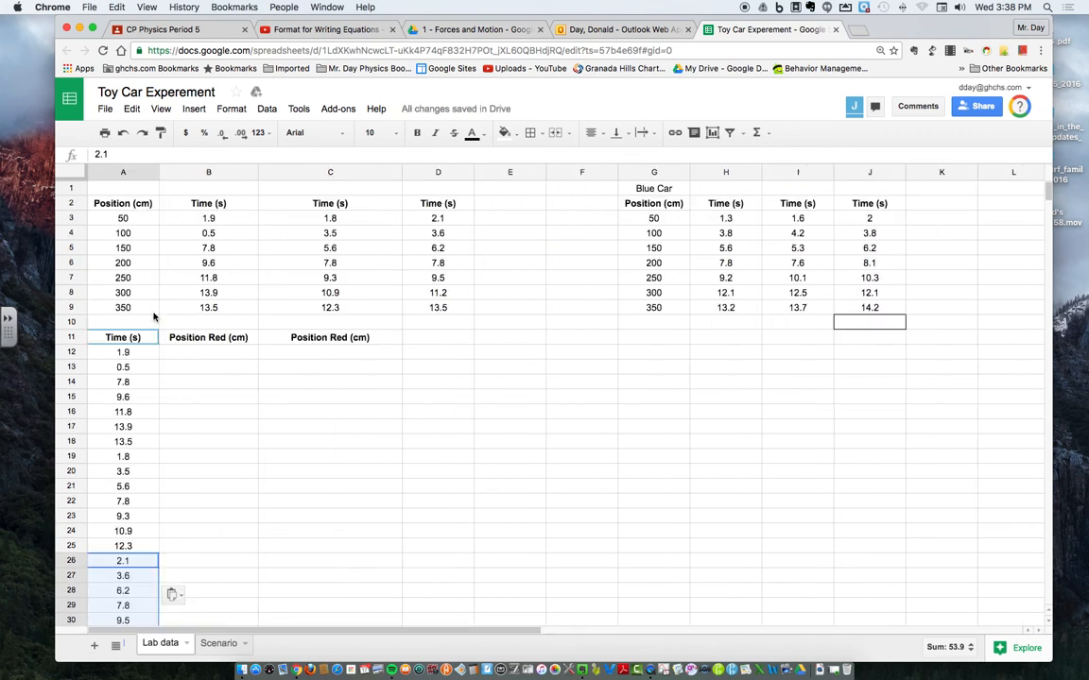
Step: Label the first data table "Red Car" in cell A1
left_click(124, 191)
type("Red Car")
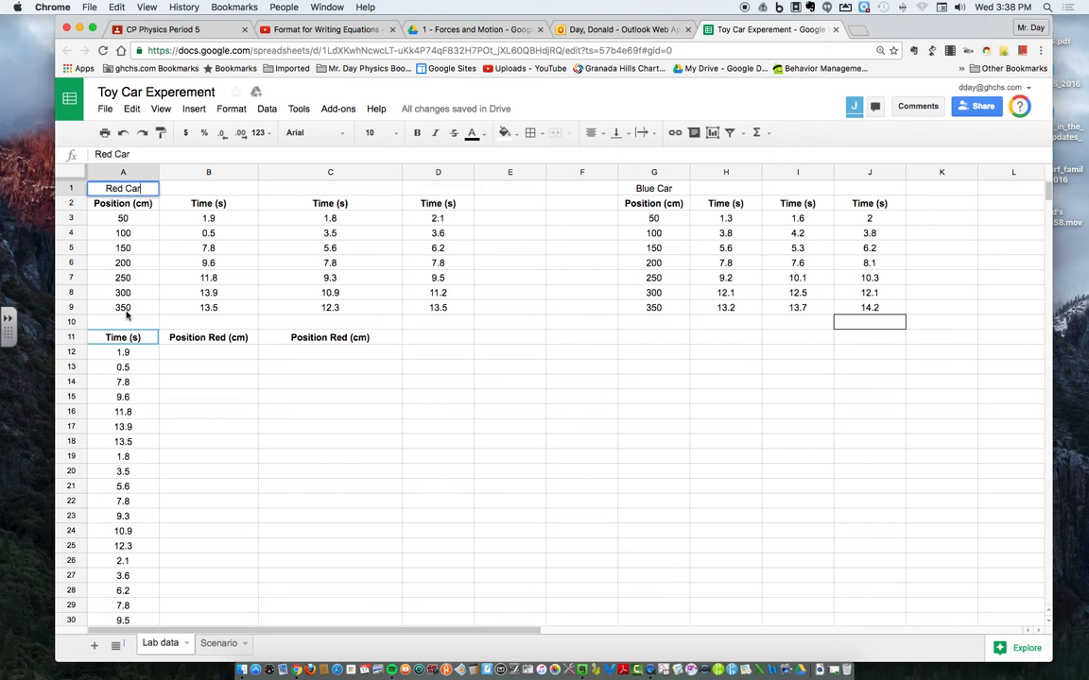
left_click(166, 381)
Step: Copy the red car positions A3:A9 into the Position Red (cm) column three times, at B12, B19 and B26
left_click_drag(139, 218, 137, 309)
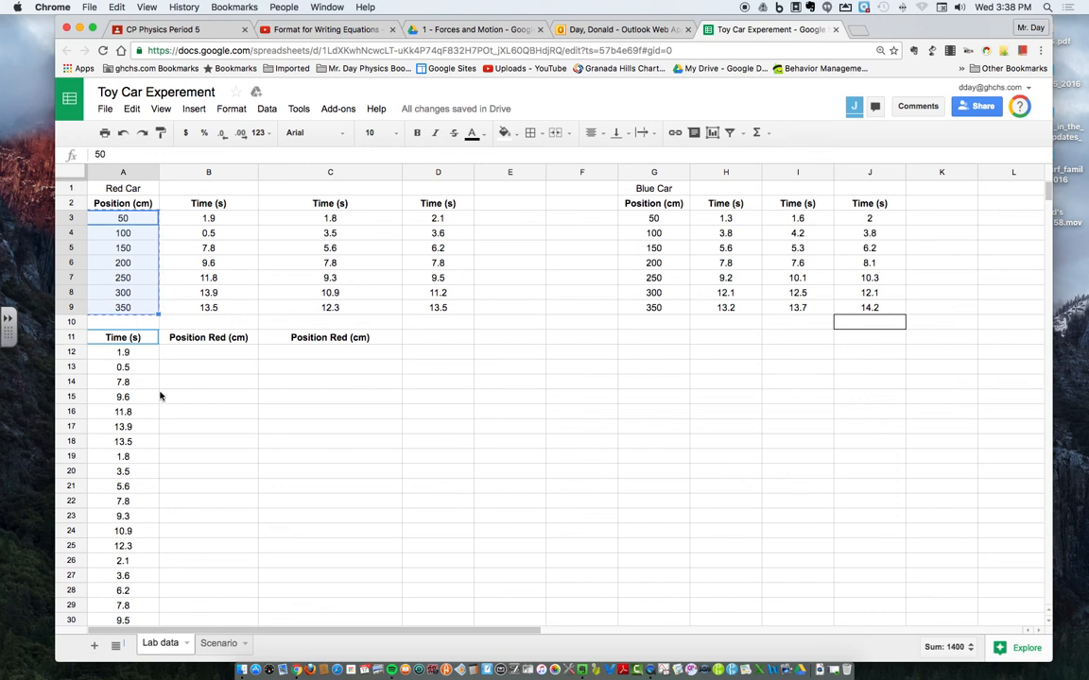
left_click(213, 356)
key("super+v")
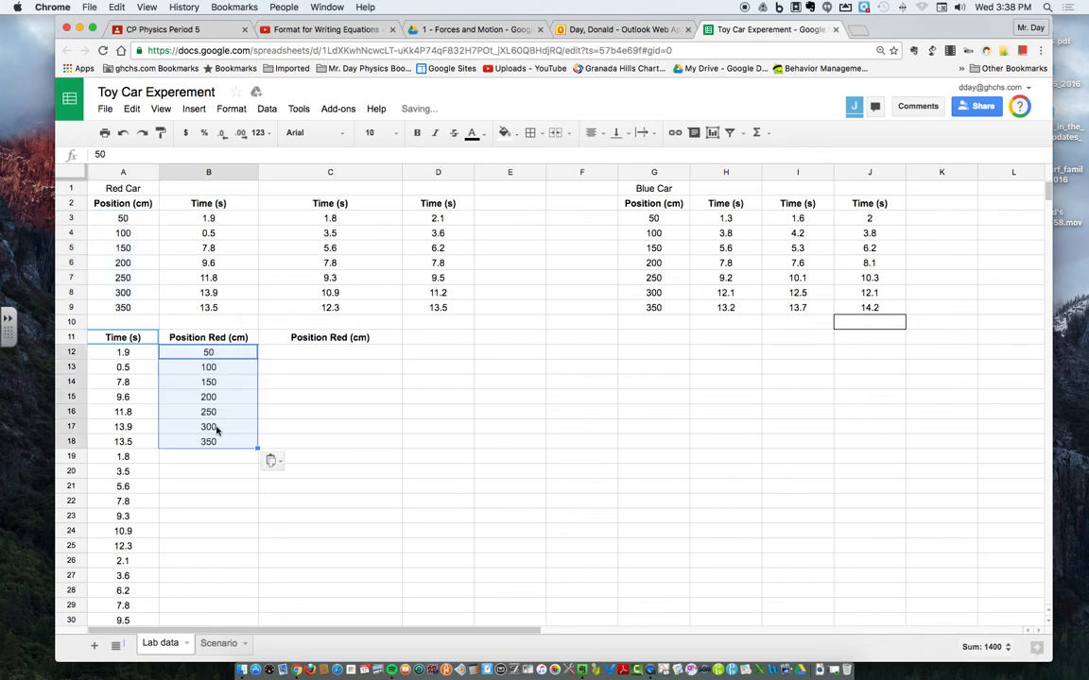
left_click(209, 457)
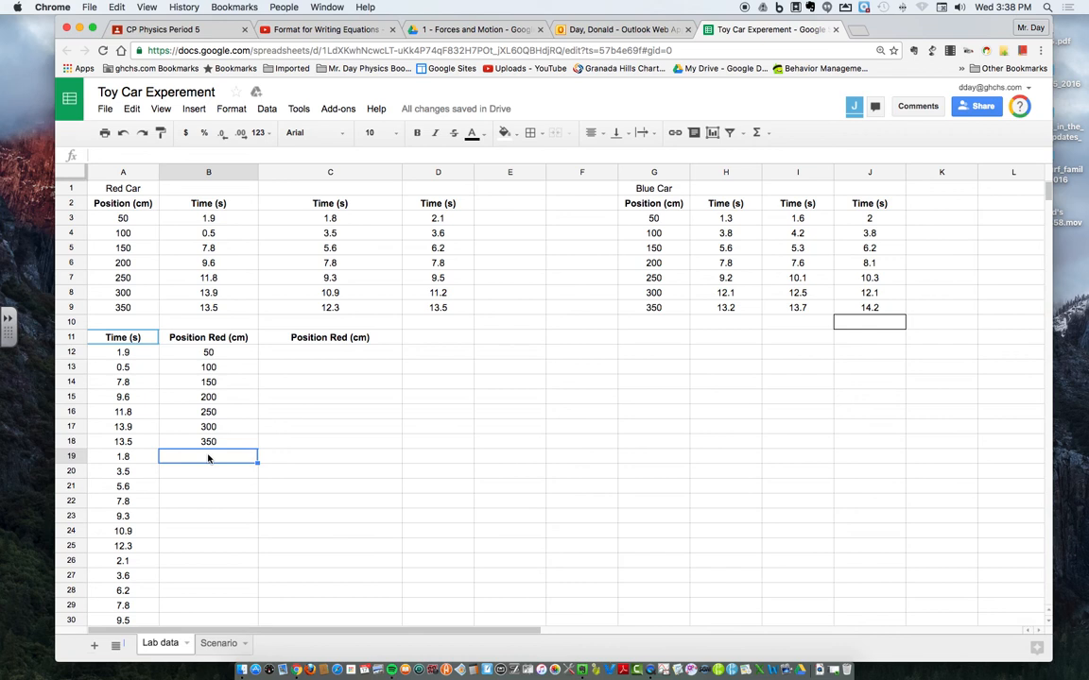
key("super+v")
left_click(224, 563)
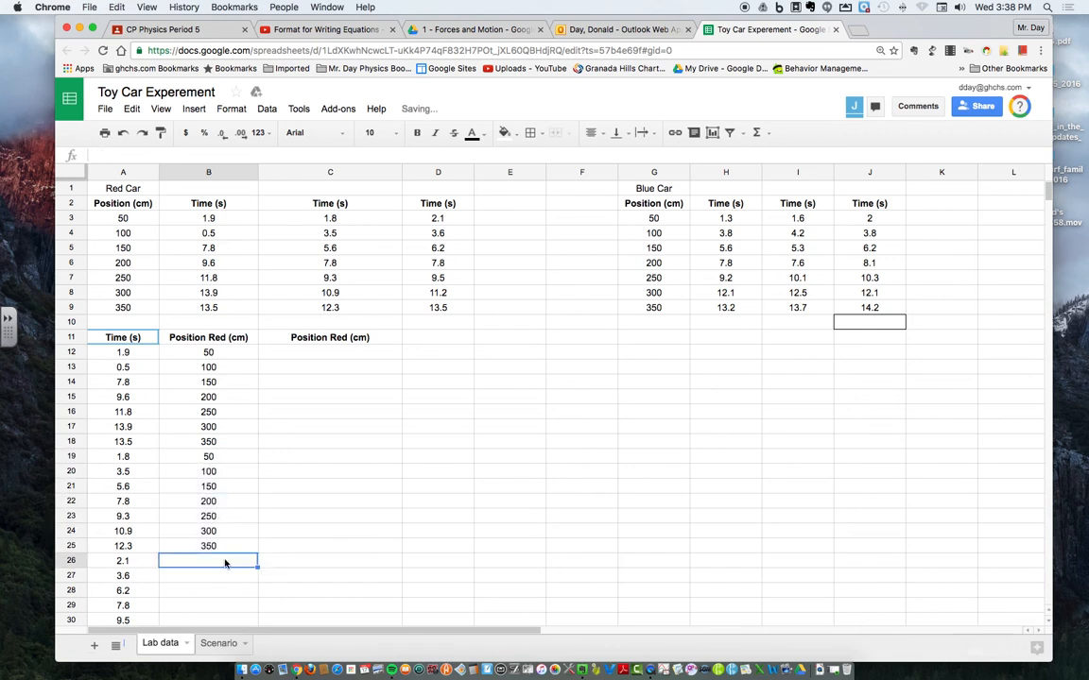
key("super+v")
scroll(303, 504, "down", 5)
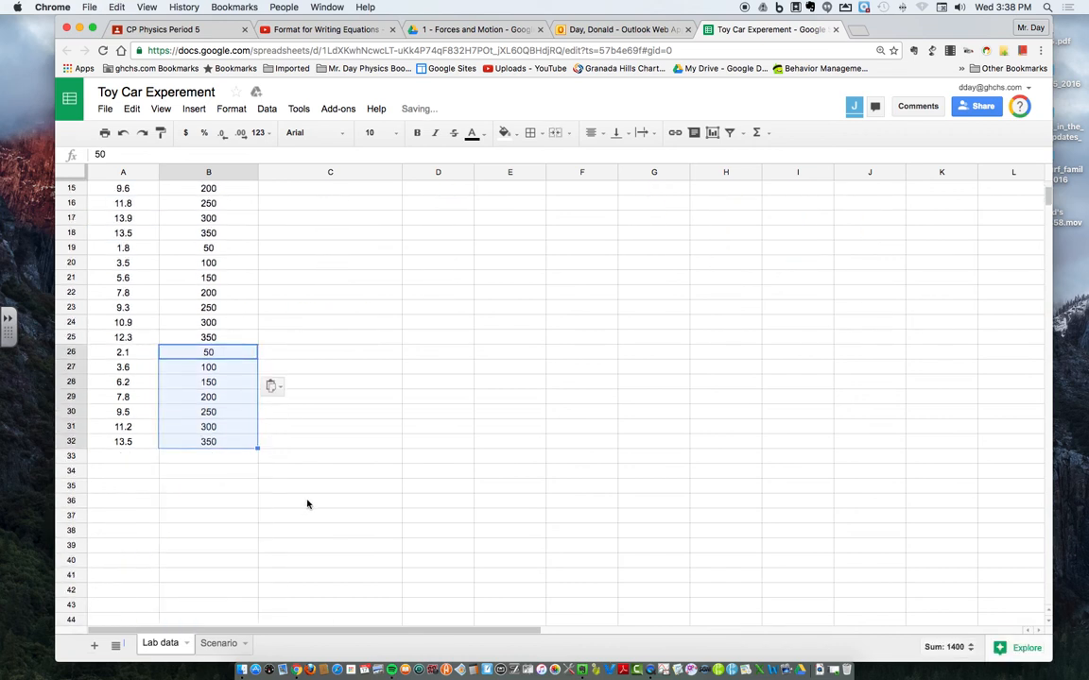
scroll(307, 504, "up", 5)
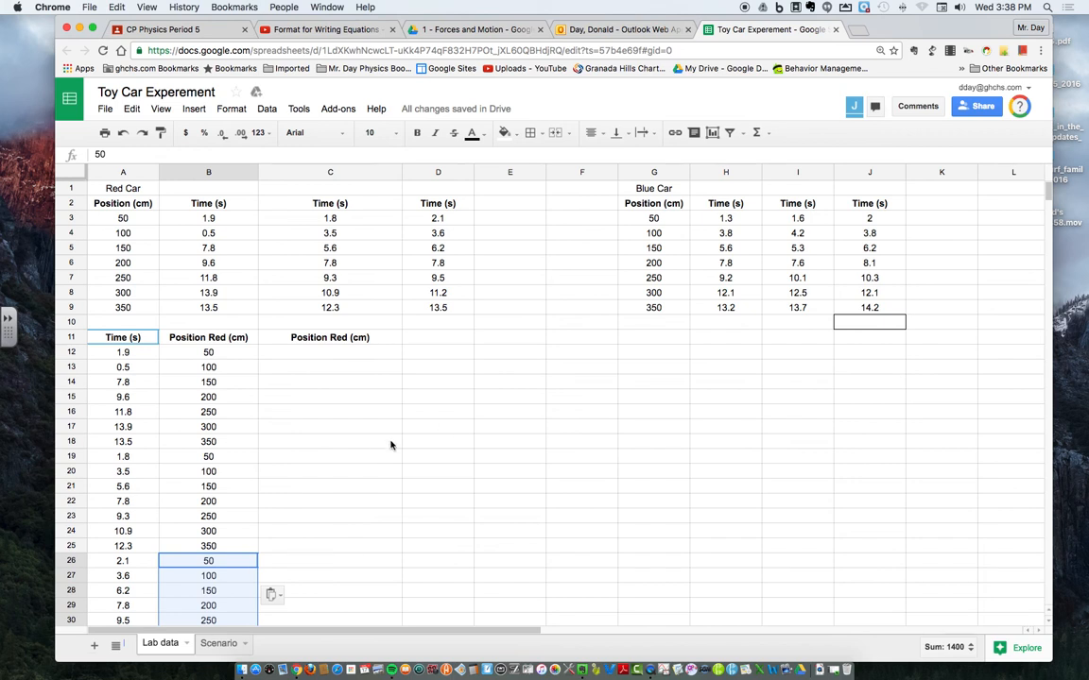
Step: Copy the blue car's first trial times from H3:H9 below the red car times, starting at A33
scroll(377, 451, "down", 3)
scroll(377, 451, "up", 3)
left_click(722, 222)
left_click_drag(720, 236, 726, 308)
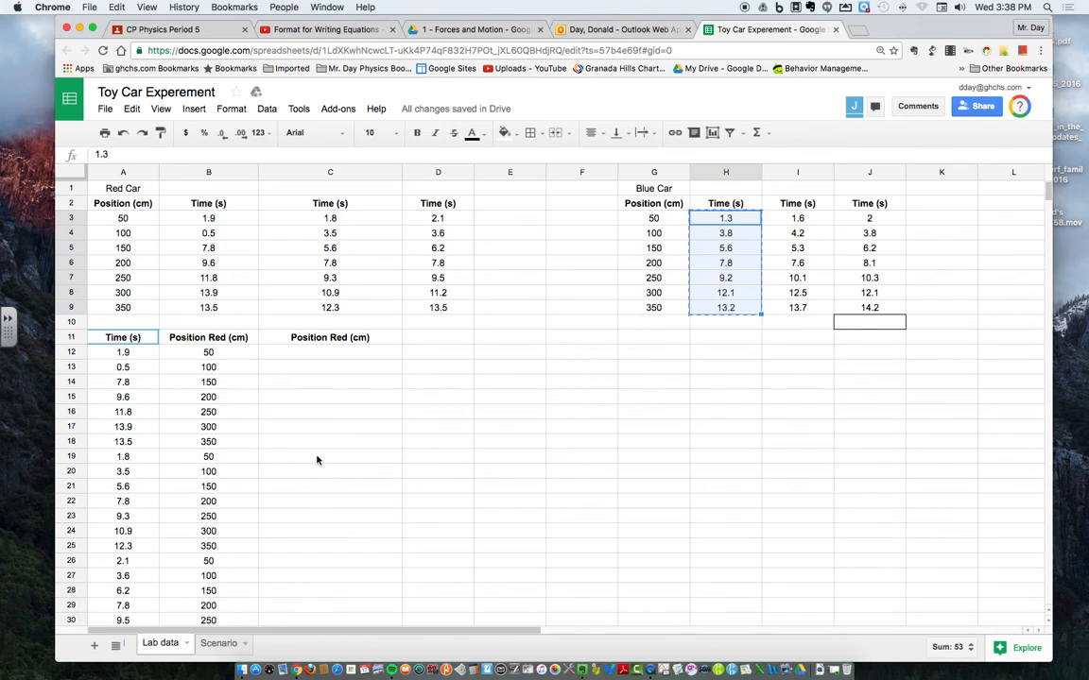
scroll(239, 403, "down", 8)
left_click(140, 223)
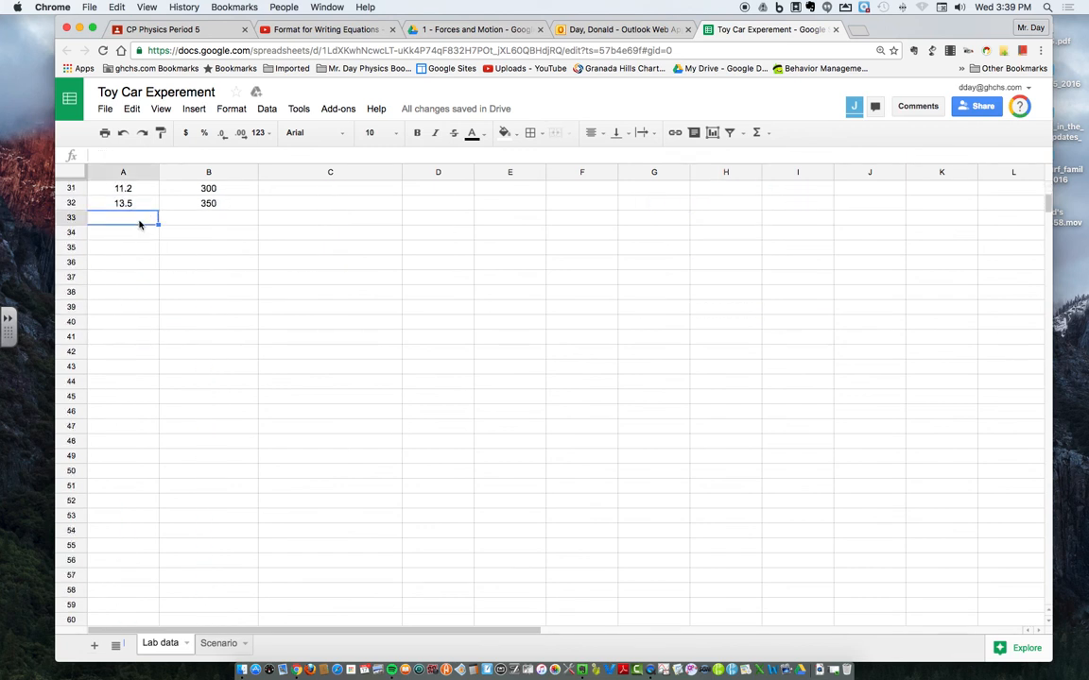
key("cmd+v")
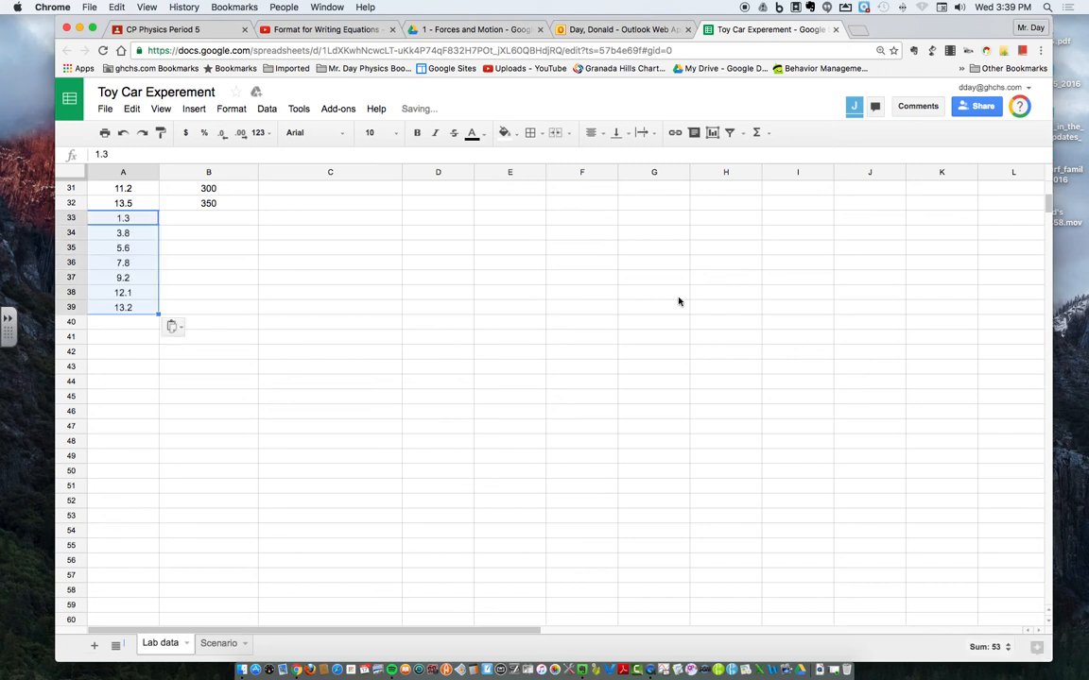
Step: Copy the blue car's second trial times from I3:I9 into the combined Time (s) column, starting at A40
scroll(775, 244, "up", 8)
left_click_drag(796, 219, 795, 309)
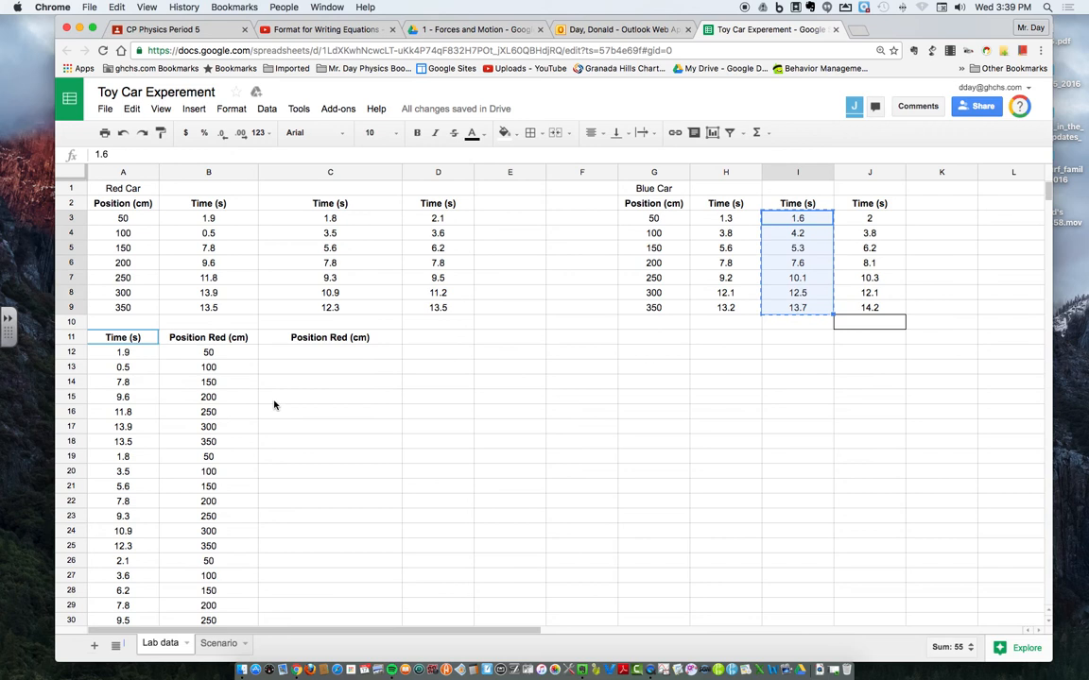
scroll(274, 406, "down", 10)
scroll(192, 384, "up", 3)
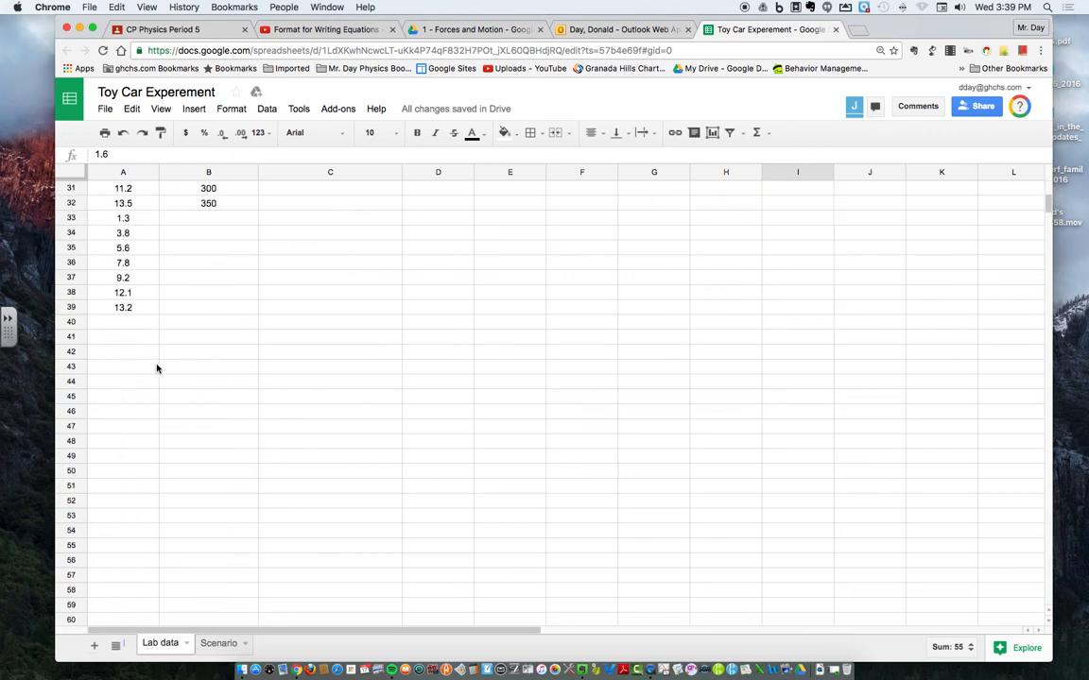
left_click(121, 321)
key("ctrl+v")
Step: Copy the blue car's third trial times from J3:J9 into the combined Time (s) column, starting at A47
scroll(856, 354, "up", 10)
left_click_drag(865, 220, 878, 308)
scroll(218, 457, "down", 10)
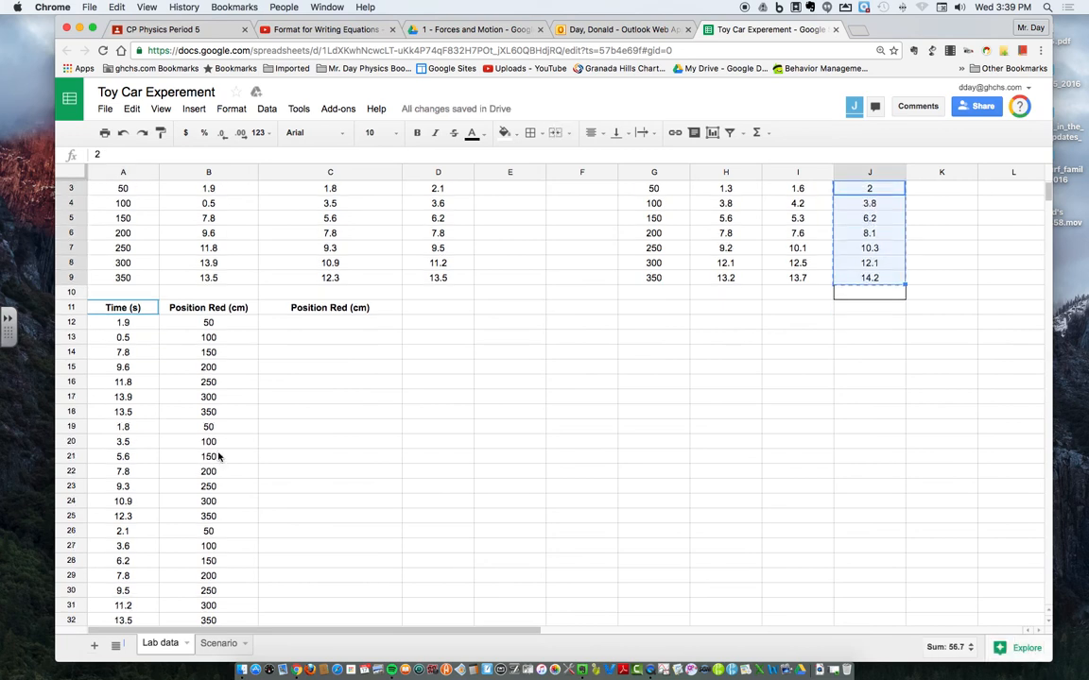
left_click(129, 337)
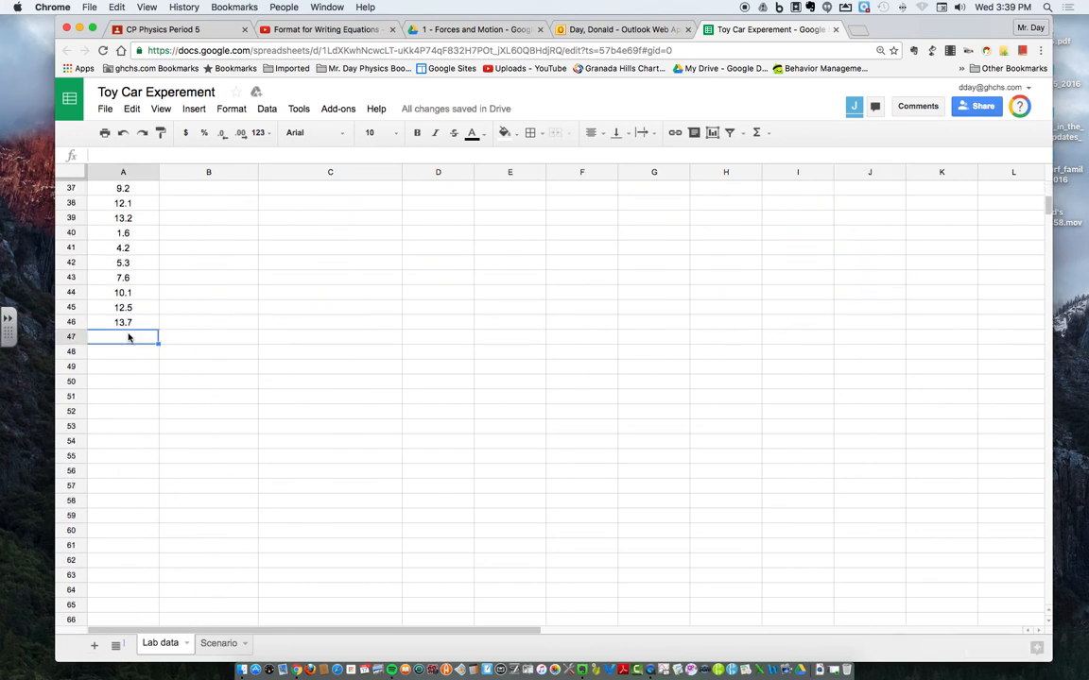
key("ctrl+v")
scroll(704, 364, "up", 10)
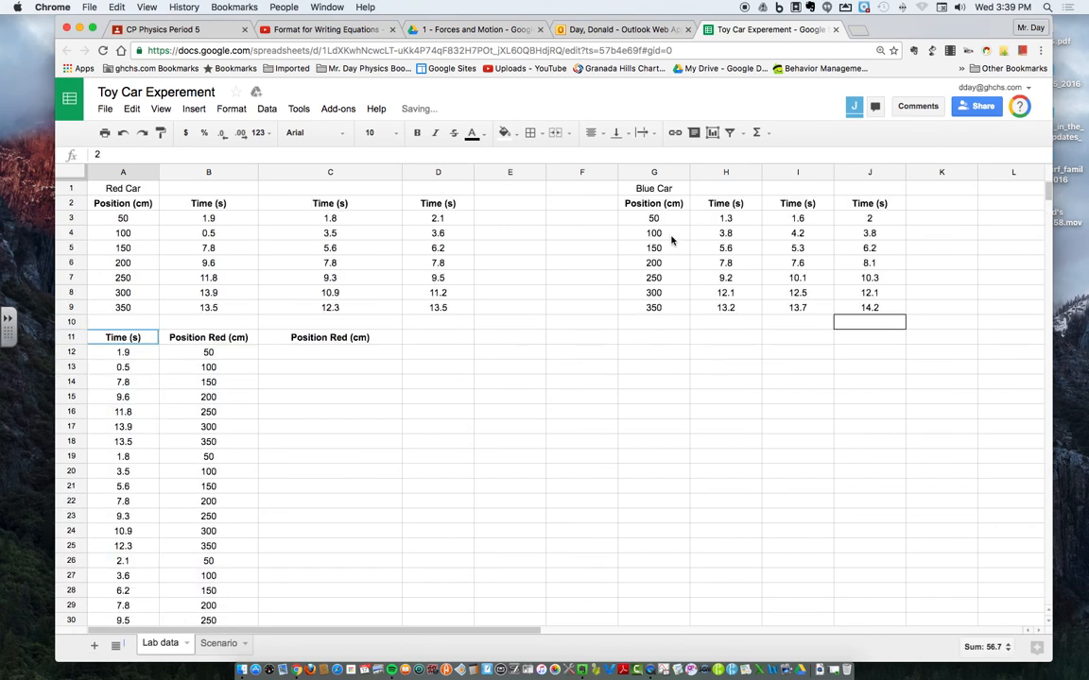
left_click_drag(663, 223, 669, 310)
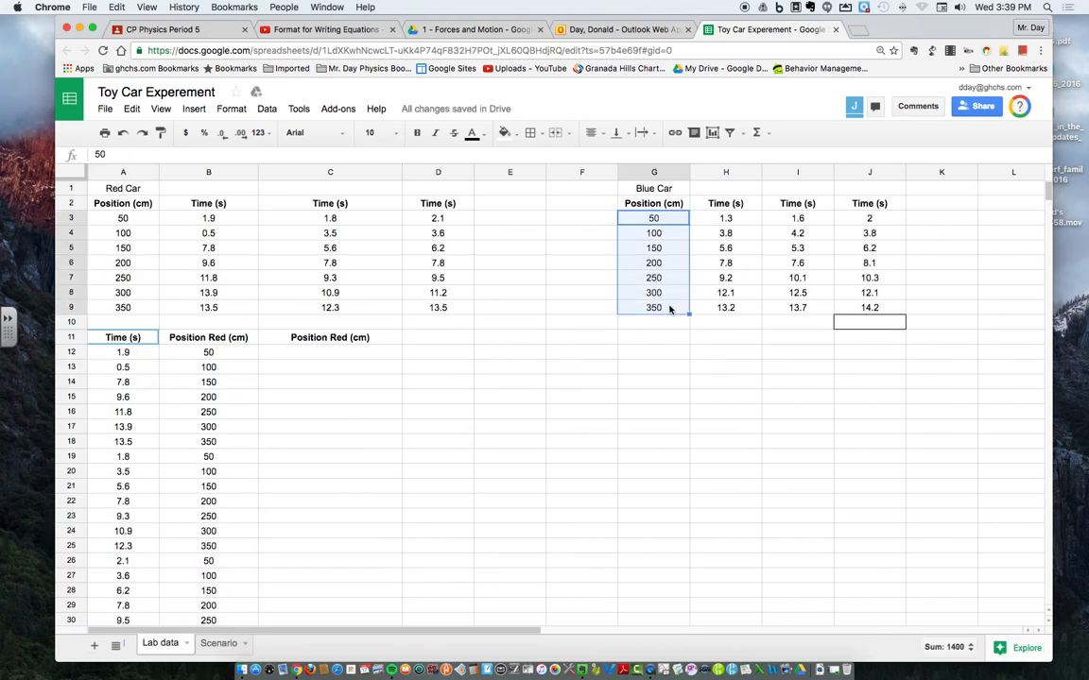
scroll(309, 413, "down", 10)
scroll(309, 413, "up", 10)
key("ctrl+c")
Step: Change the header in C11 to "Position Blue (cm)"
double_click(330, 340)
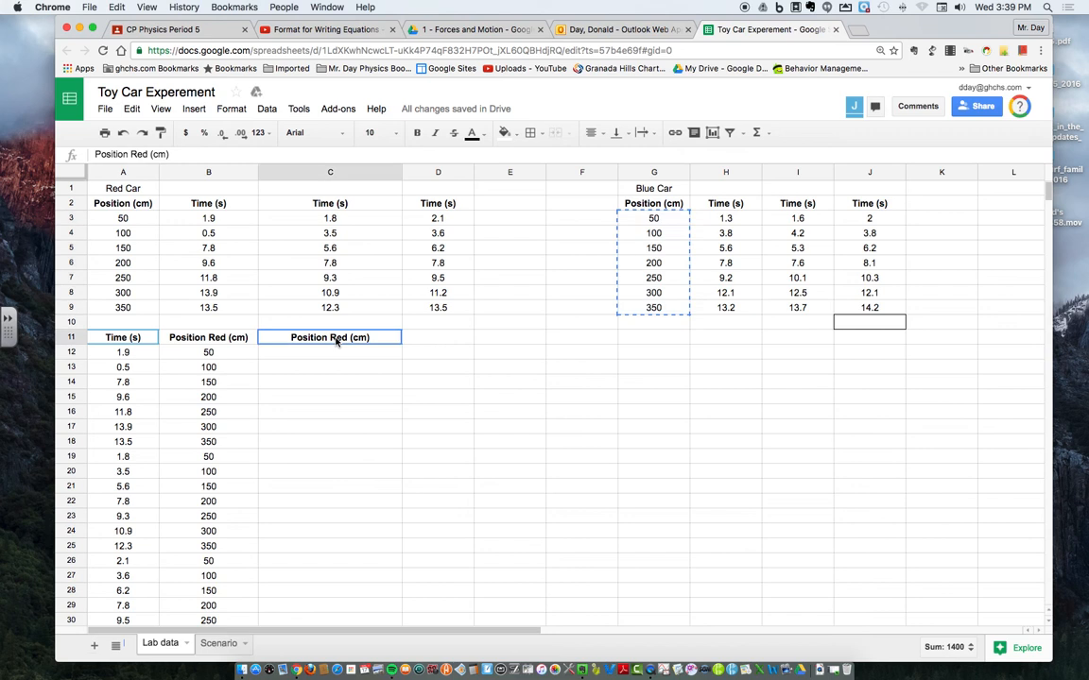
double_click(338, 337)
type("Bl")
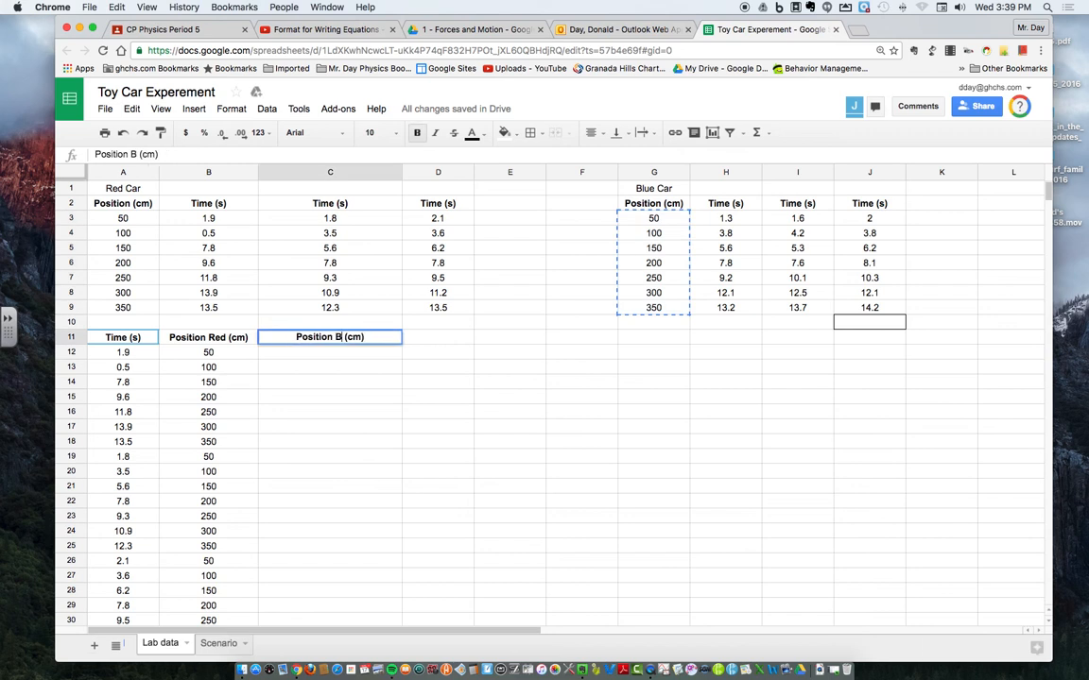
type("ue")
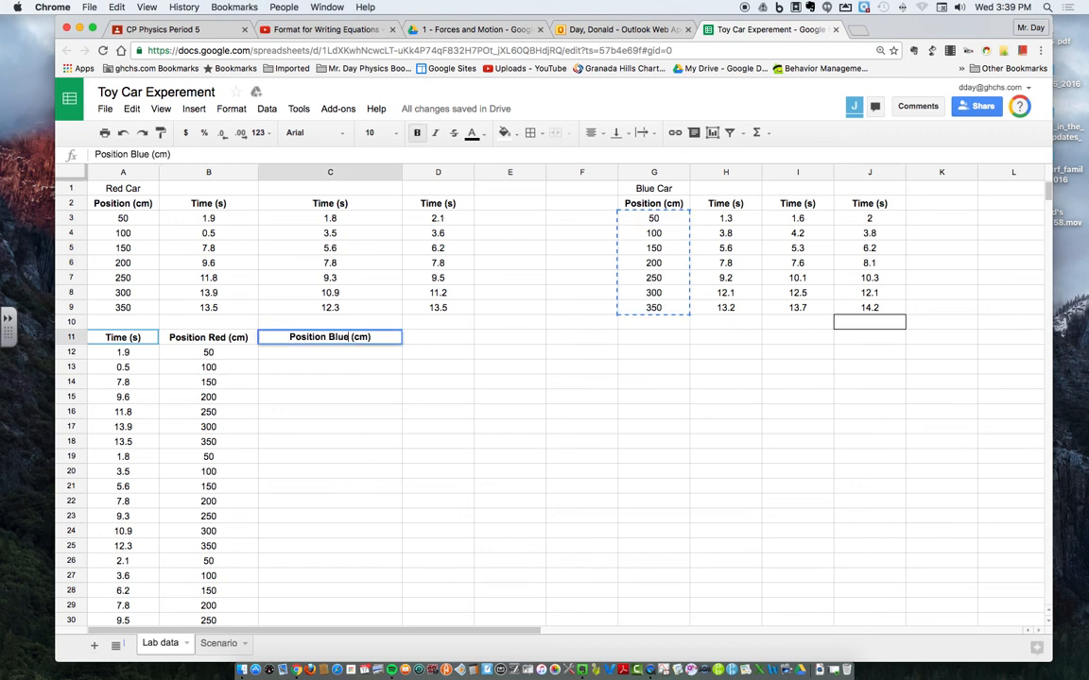
left_click(345, 432)
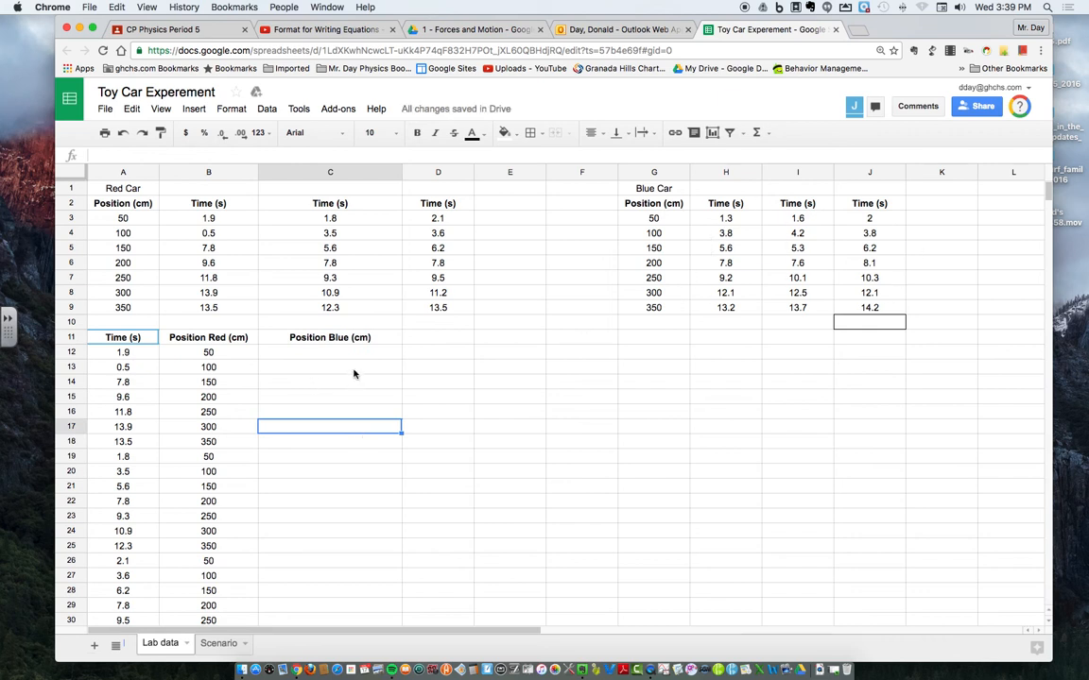
Step: Copy the blue car positions G3:G9 into the Position Blue (cm) column three times, at C33, C40 and C47
scroll(354, 372, "down", 3)
scroll(355, 373, "up", 3)
left_click_drag(648, 218, 644, 312)
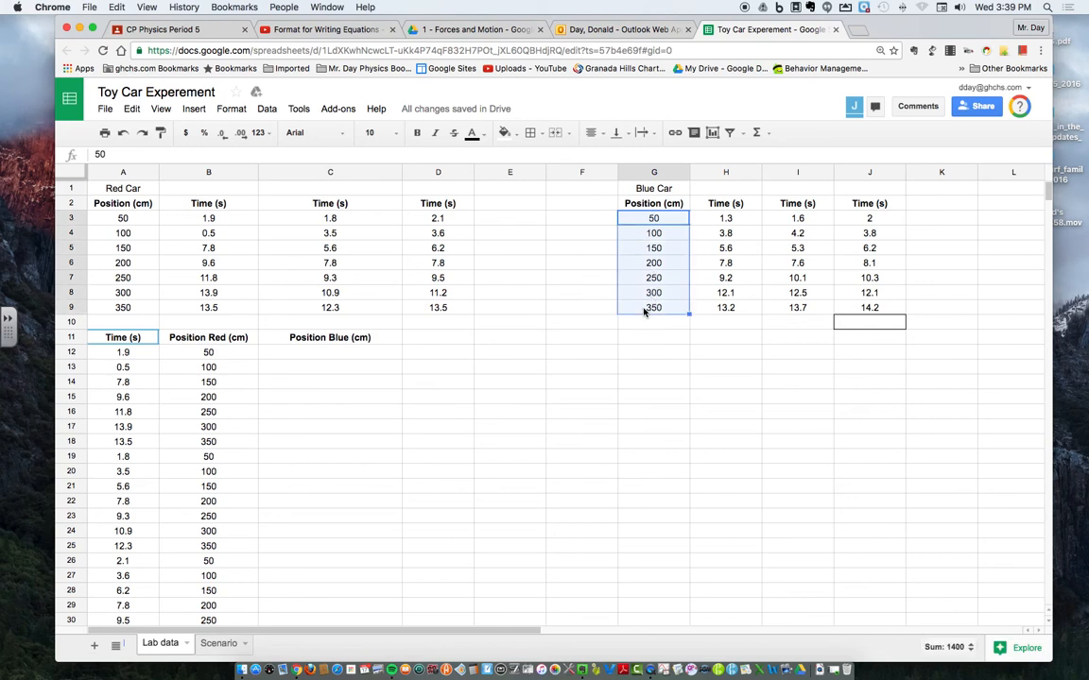
scroll(396, 440, "down", 8)
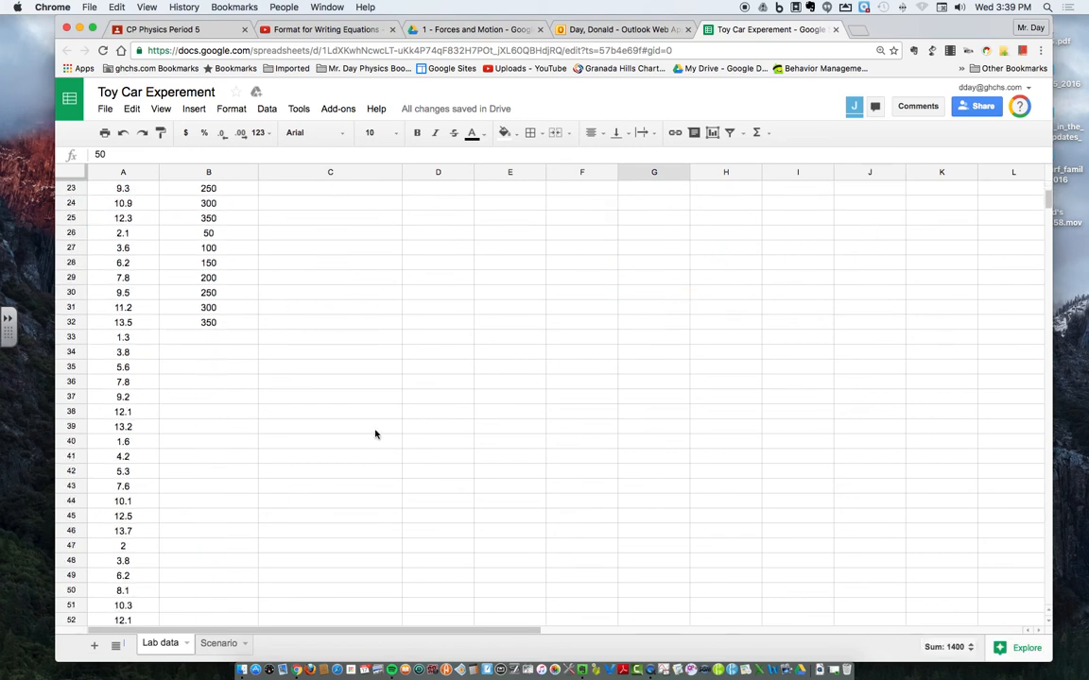
left_click(327, 344)
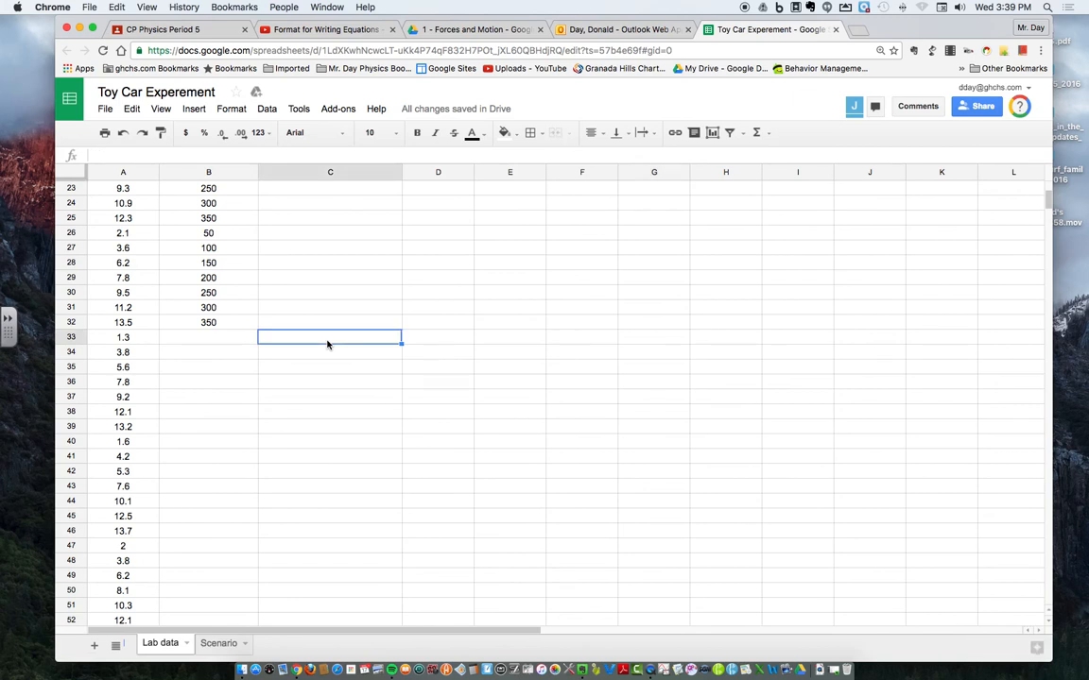
key("super+v")
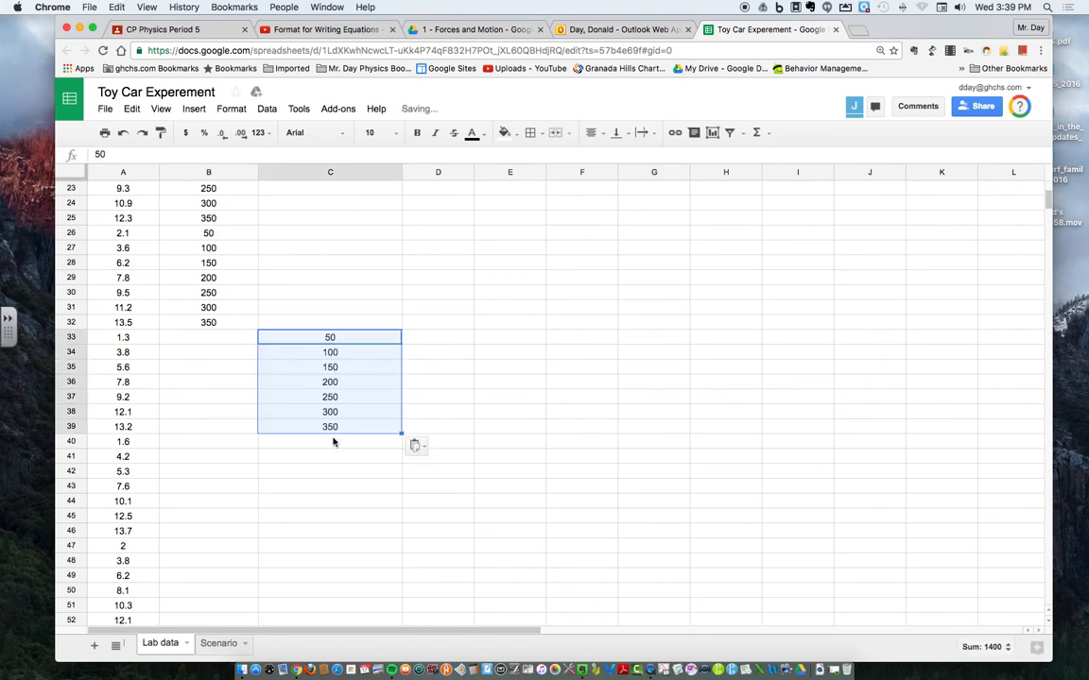
left_click(333, 440)
key("super+v")
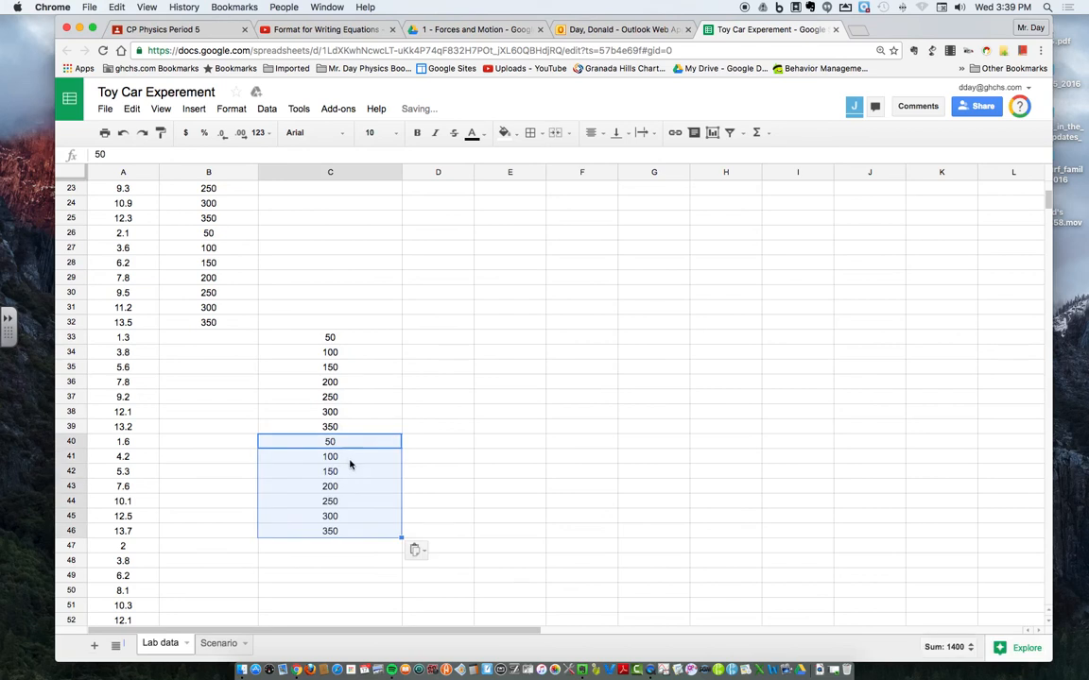
scroll(348, 462, "down", 2)
scroll(345, 444, "down", 3)
left_click(335, 397)
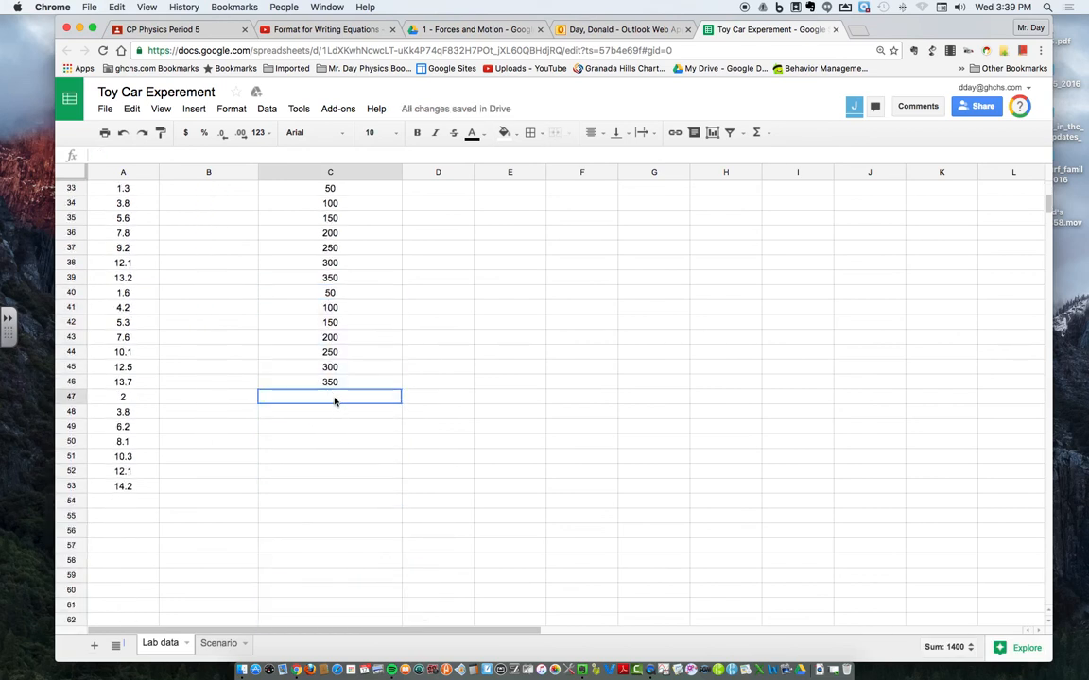
key("super+v")
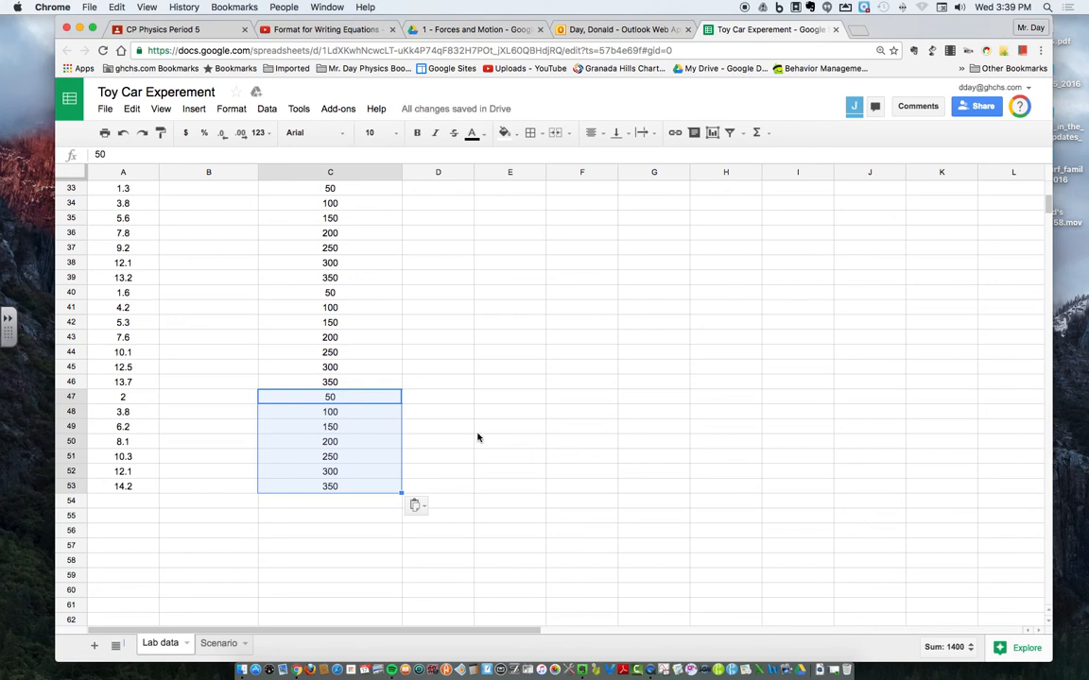
Step: Review the combined table, examining the blank Position Blue cells beside the red car times and the blank Position Red cells beside the blue car times
scroll(477, 438, "up", 10)
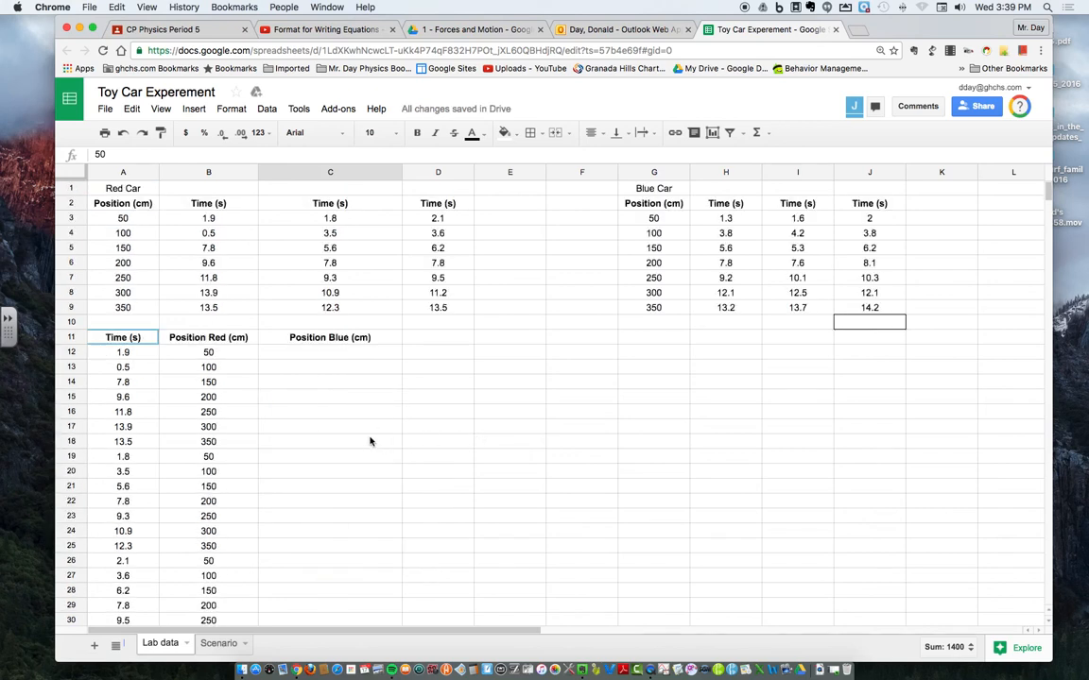
left_click(371, 441)
double_click(309, 396)
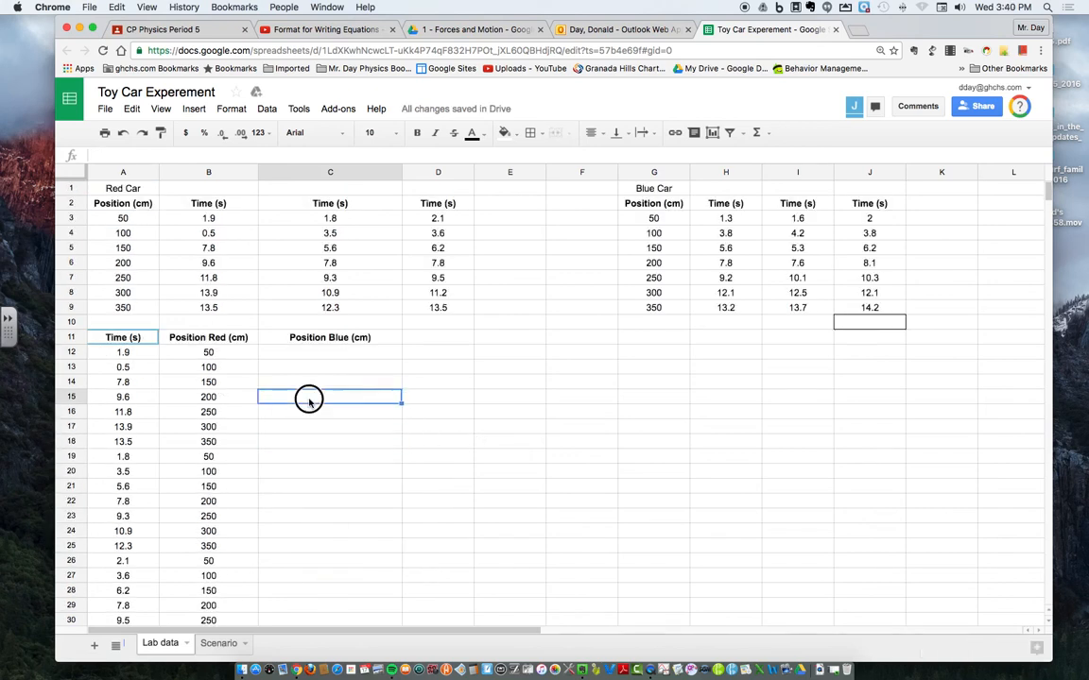
left_click(481, 417)
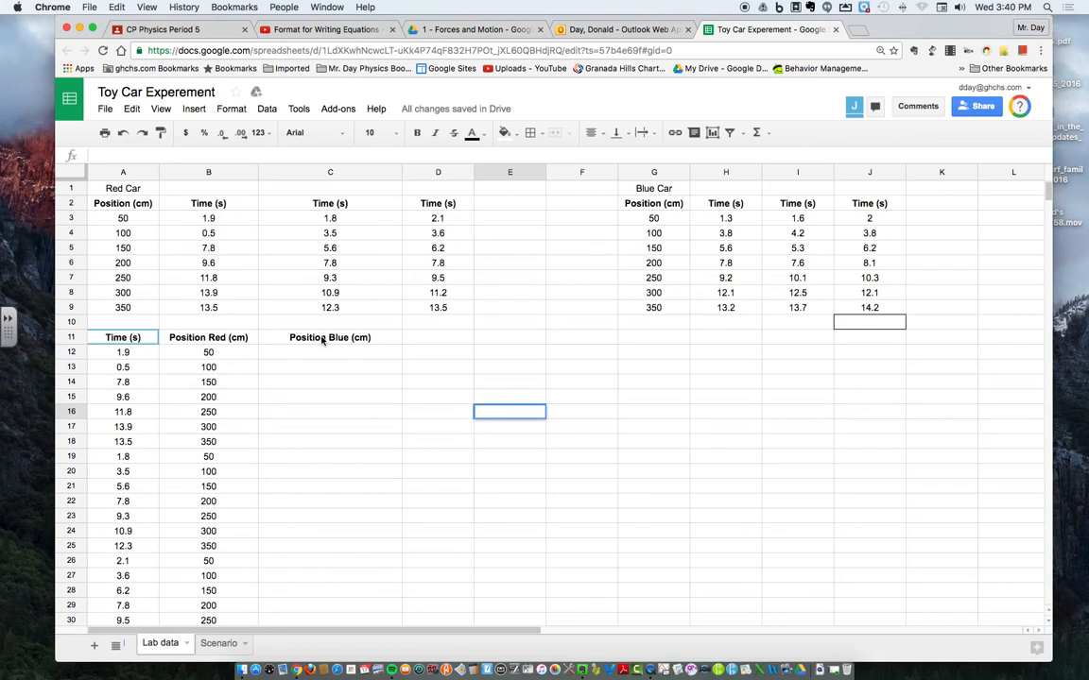
scroll(321, 337, "down", 2)
left_click_drag(308, 299, 343, 592)
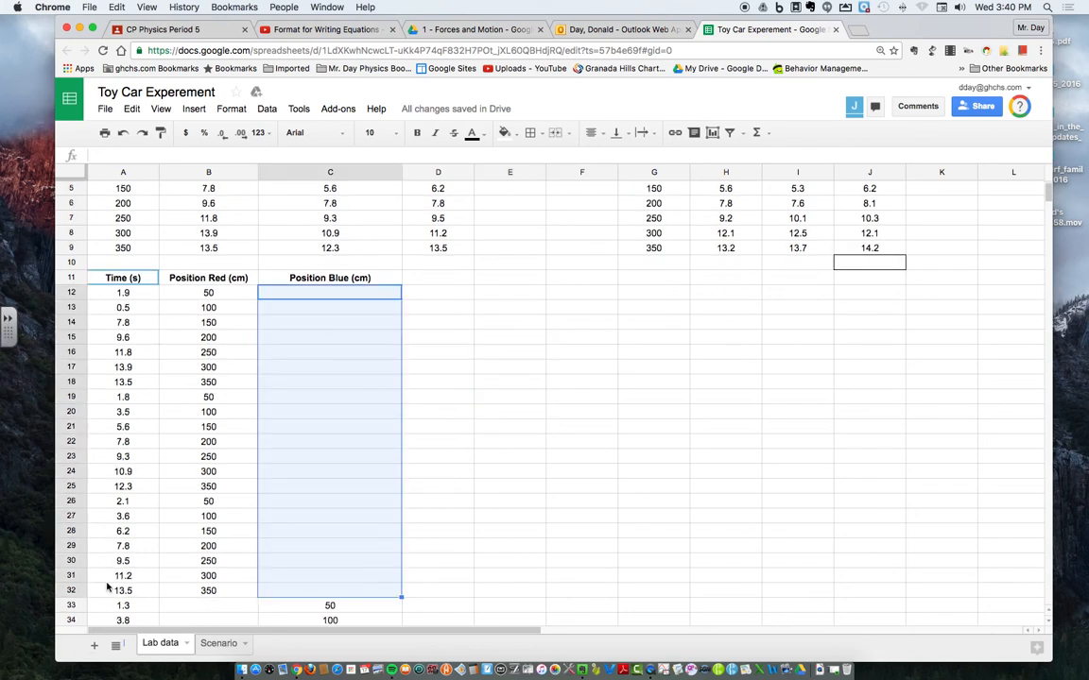
left_click_drag(108, 593, 121, 293)
scroll(403, 495, "down", 6)
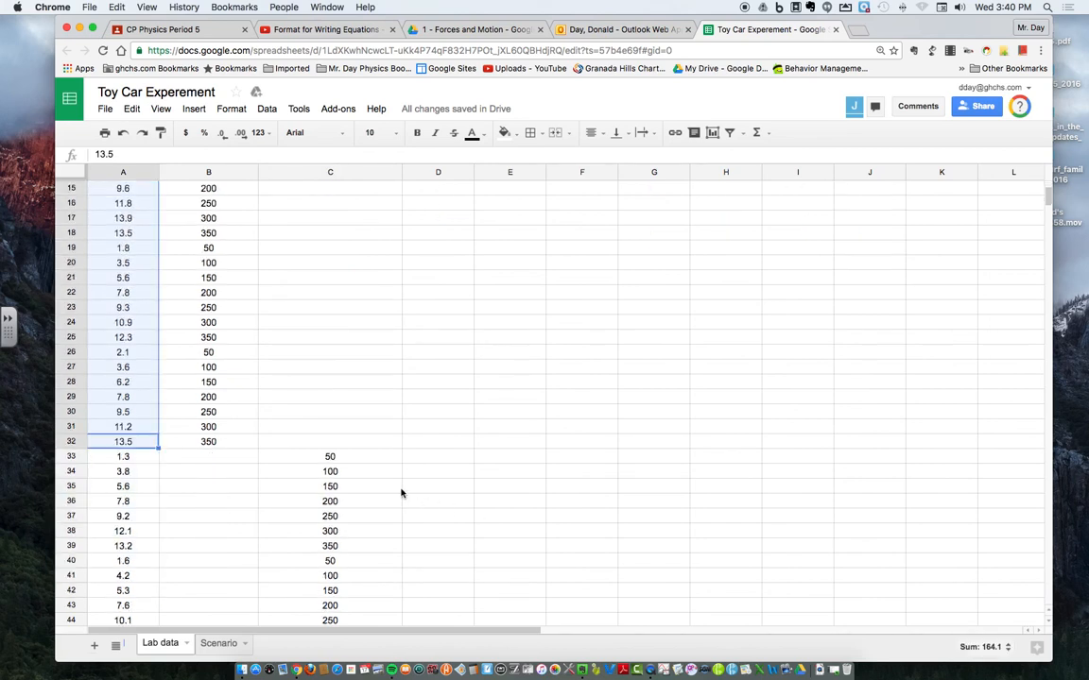
left_click_drag(184, 338, 205, 611)
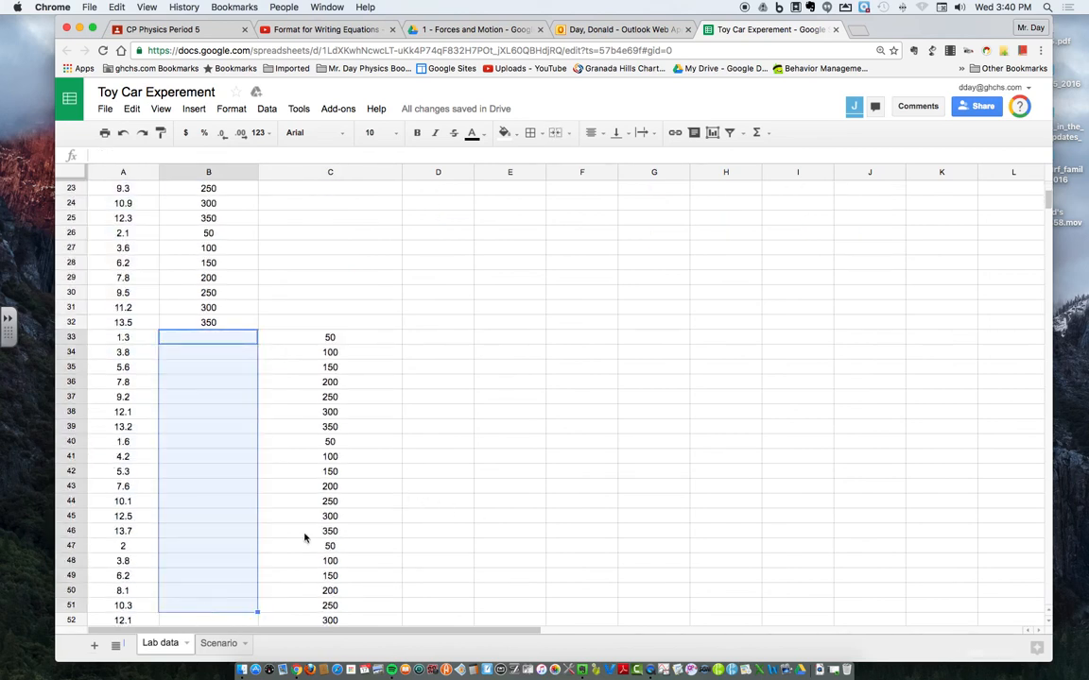
left_click_drag(326, 352, 350, 624)
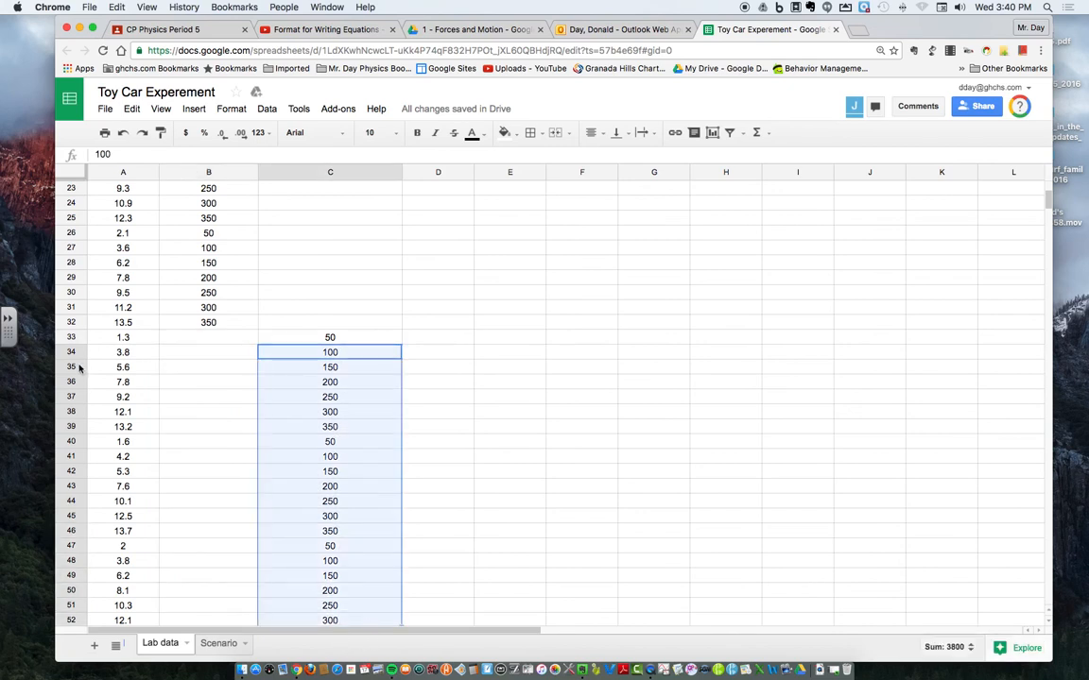
left_click_drag(125, 350, 127, 574)
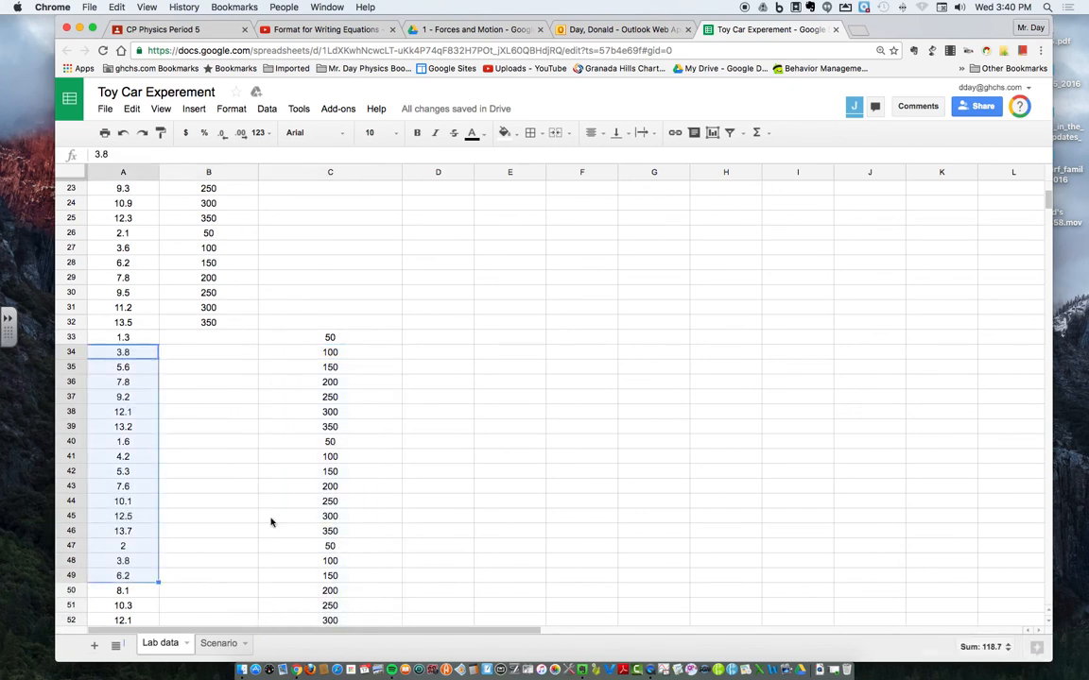
scroll(327, 490, "up", 1)
scroll(327, 489, "up", 6)
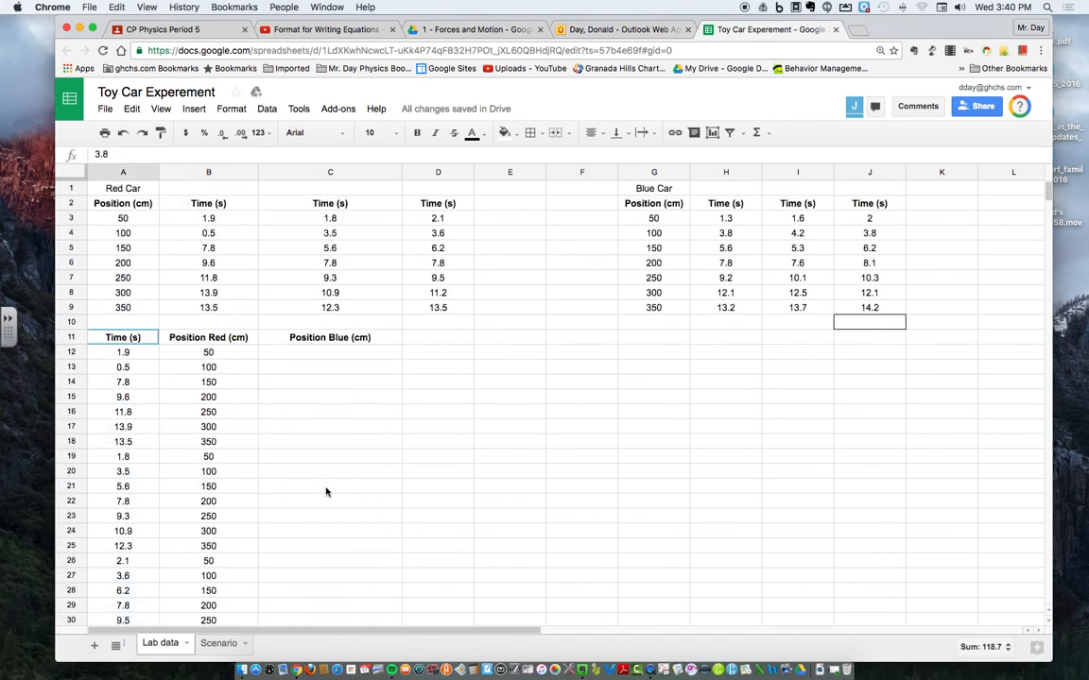
left_click(272, 441)
left_click(153, 382)
left_click(476, 445)
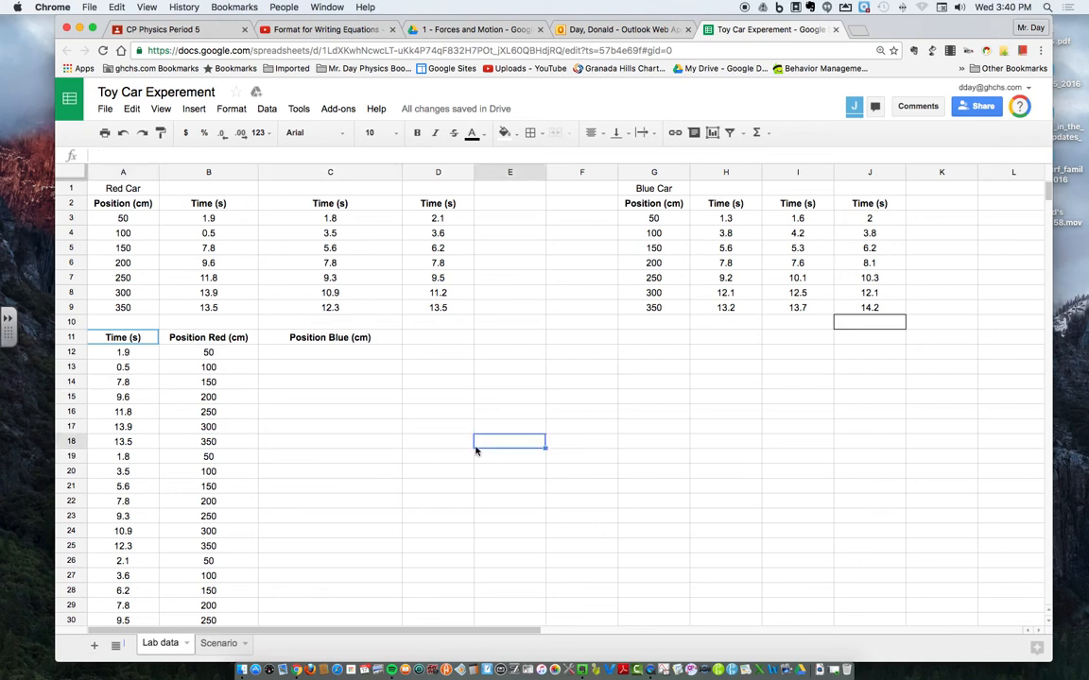
left_click(142, 353)
left_click(140, 324)
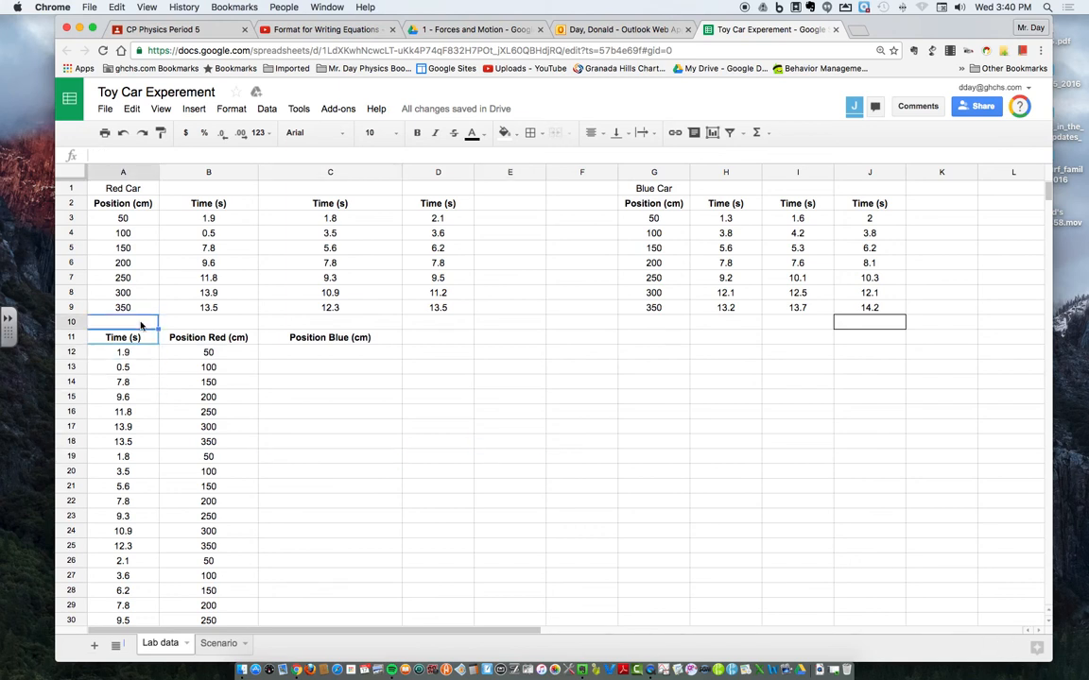
Step: Start a chart from the combined table A11:C53 and set its type to Scatter
left_click_drag(122, 337, 323, 578)
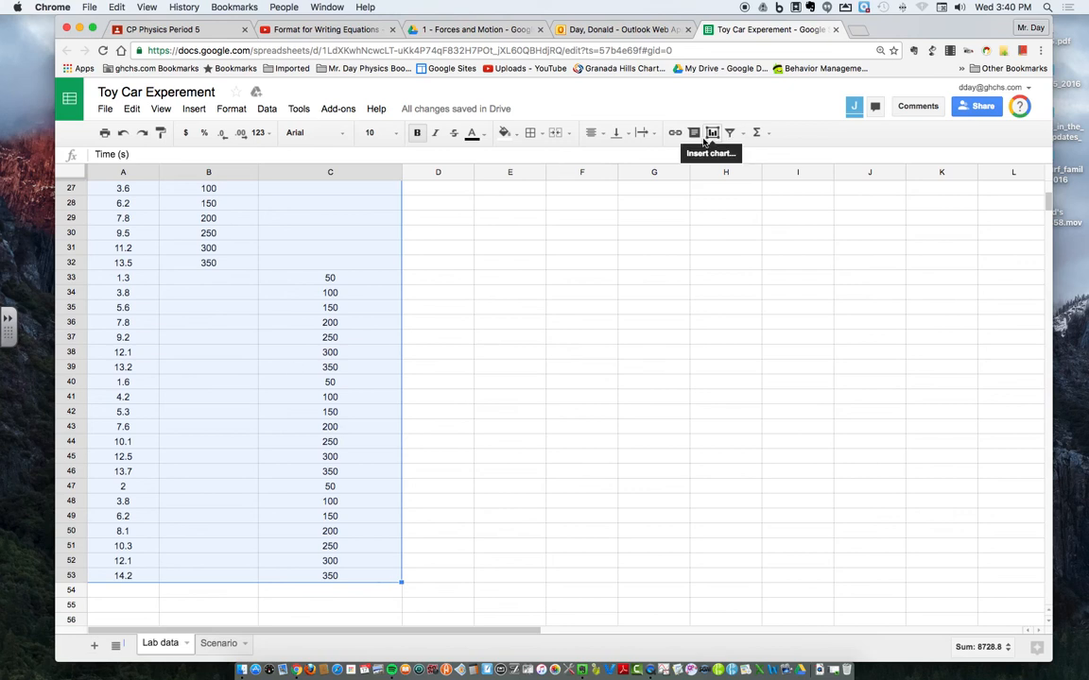
left_click(705, 139)
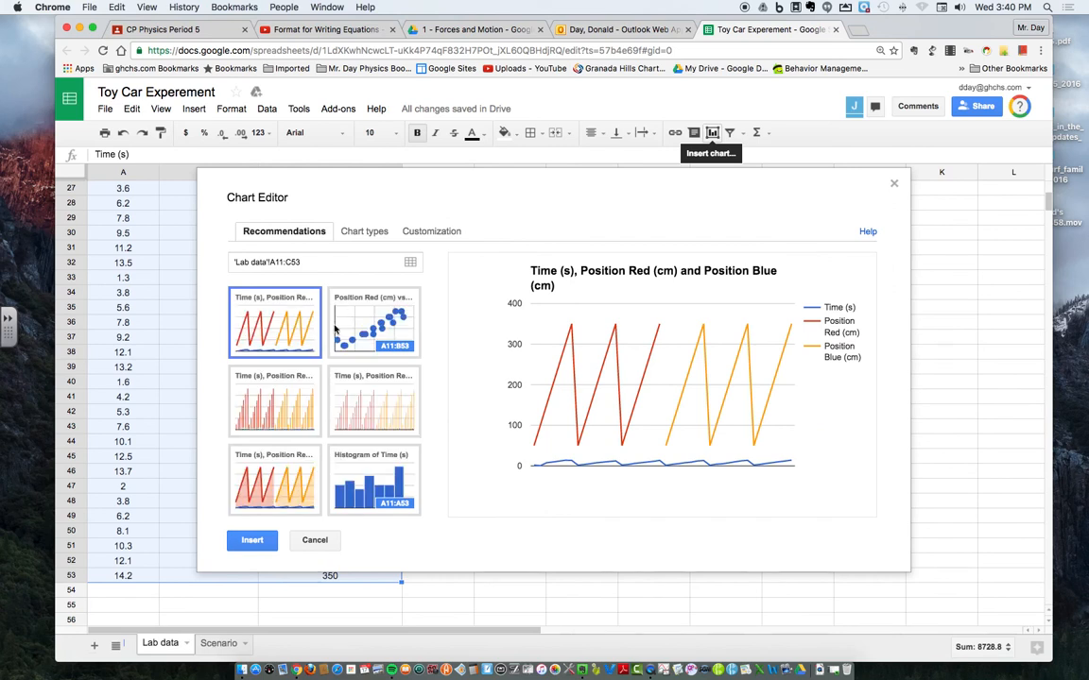
left_click(363, 233)
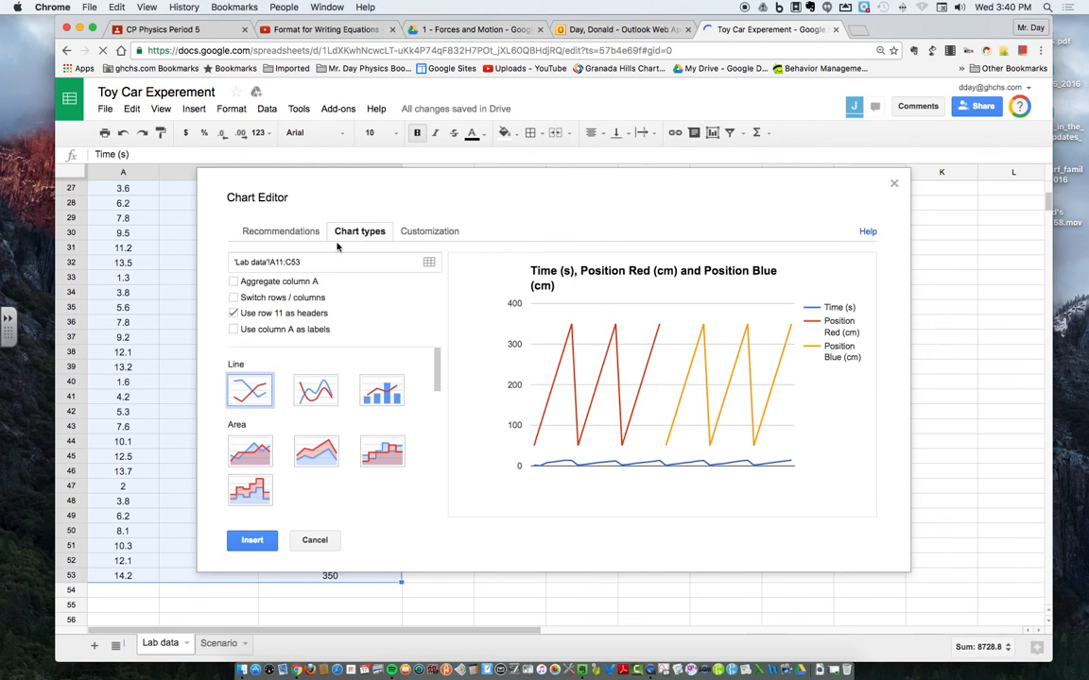
scroll(327, 413, "down", 1)
scroll(327, 413, "up", 1)
scroll(317, 412, "down", 10)
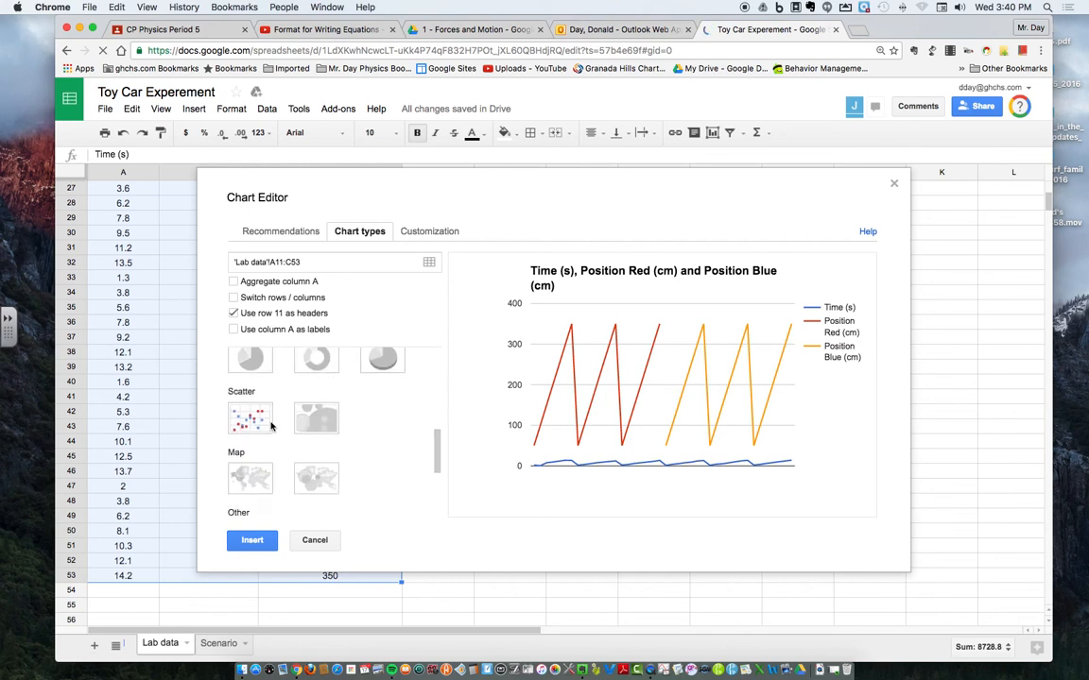
left_click(239, 395)
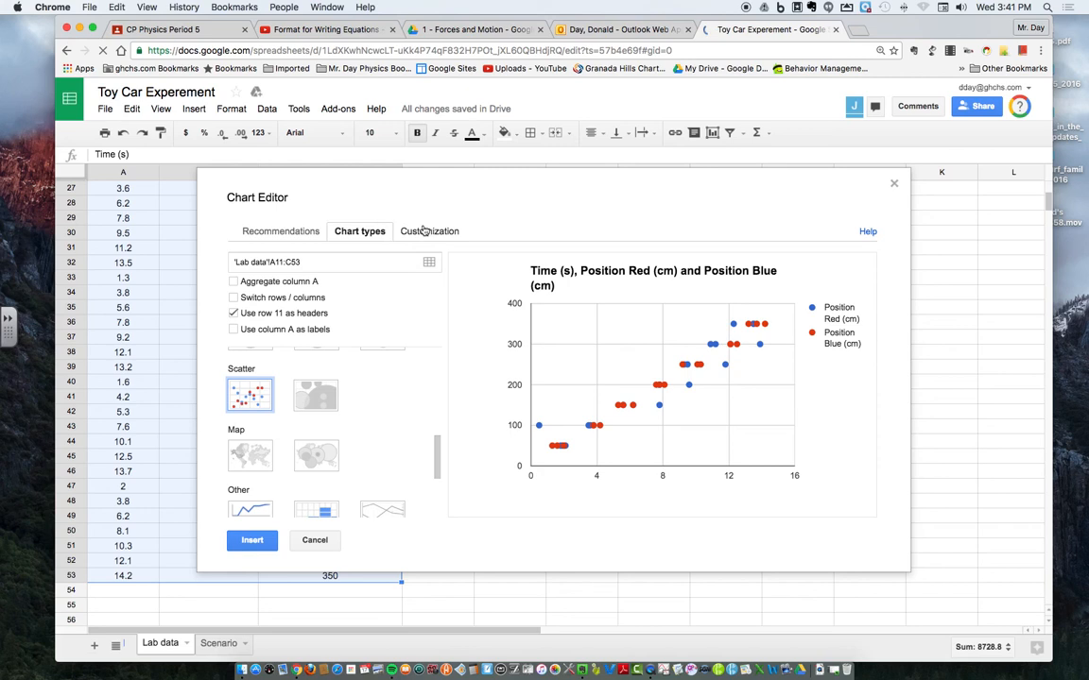
Step: Set the chart title to "Position versus Time Graph for 2 cars"
left_click(426, 232)
left_click(421, 232)
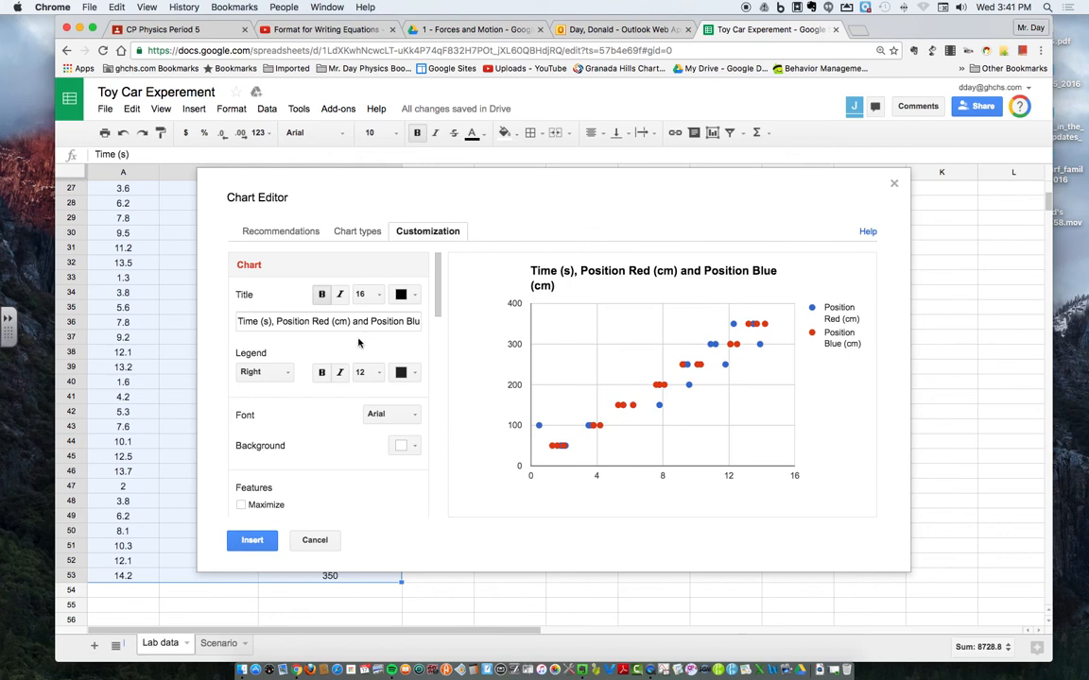
left_click(254, 322)
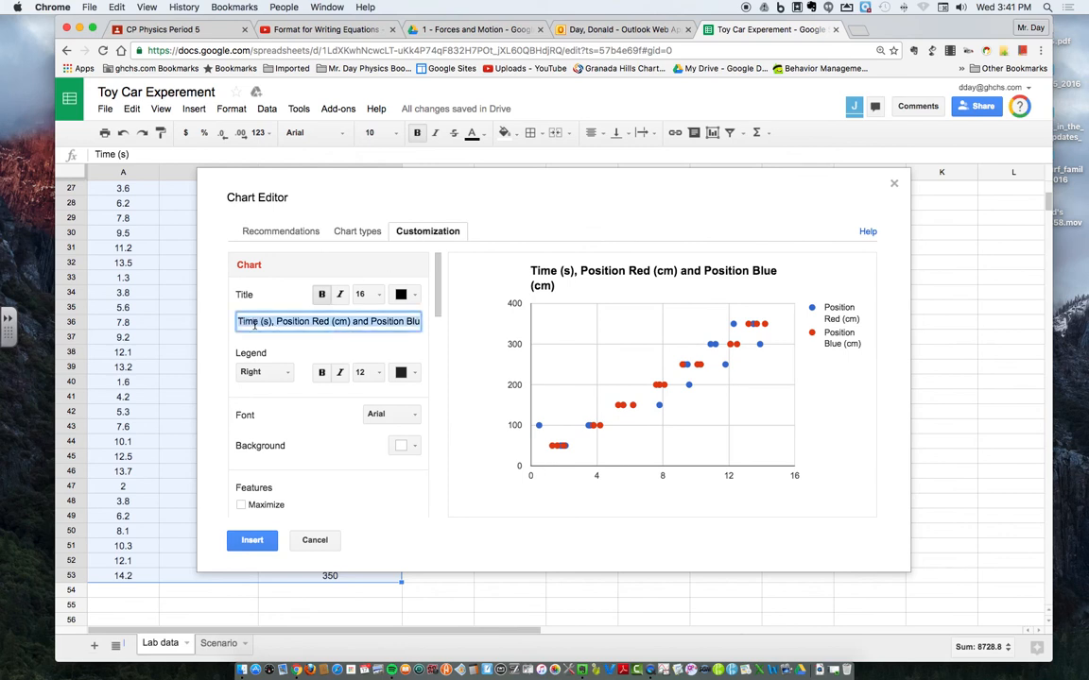
type("Po")
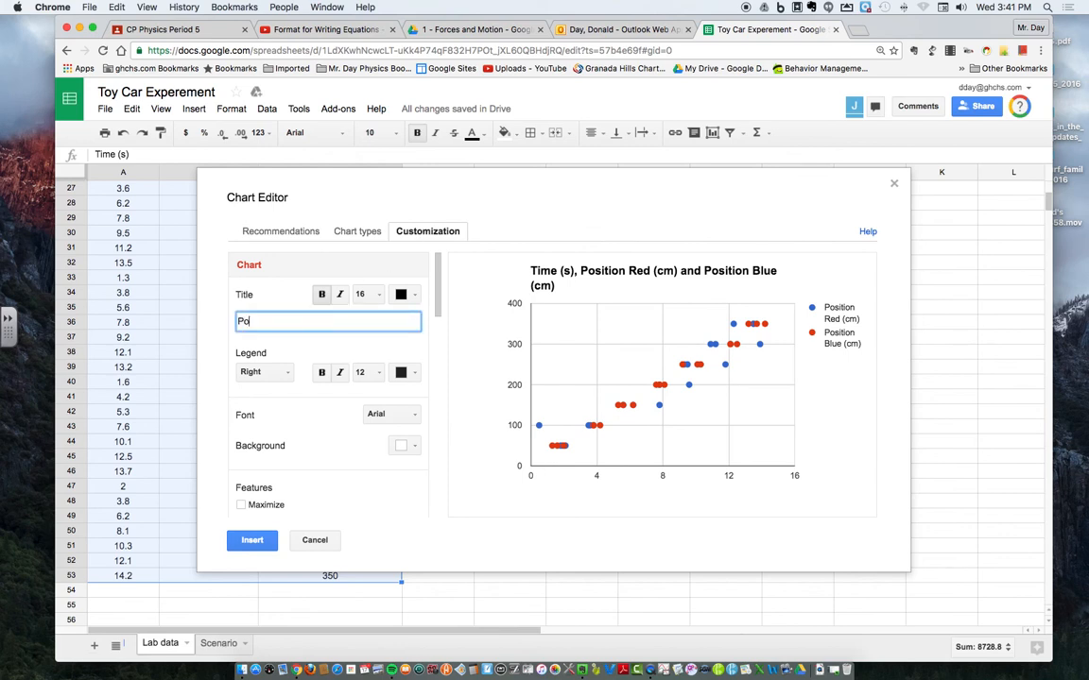
type("sition versus Time Graph 2 cars")
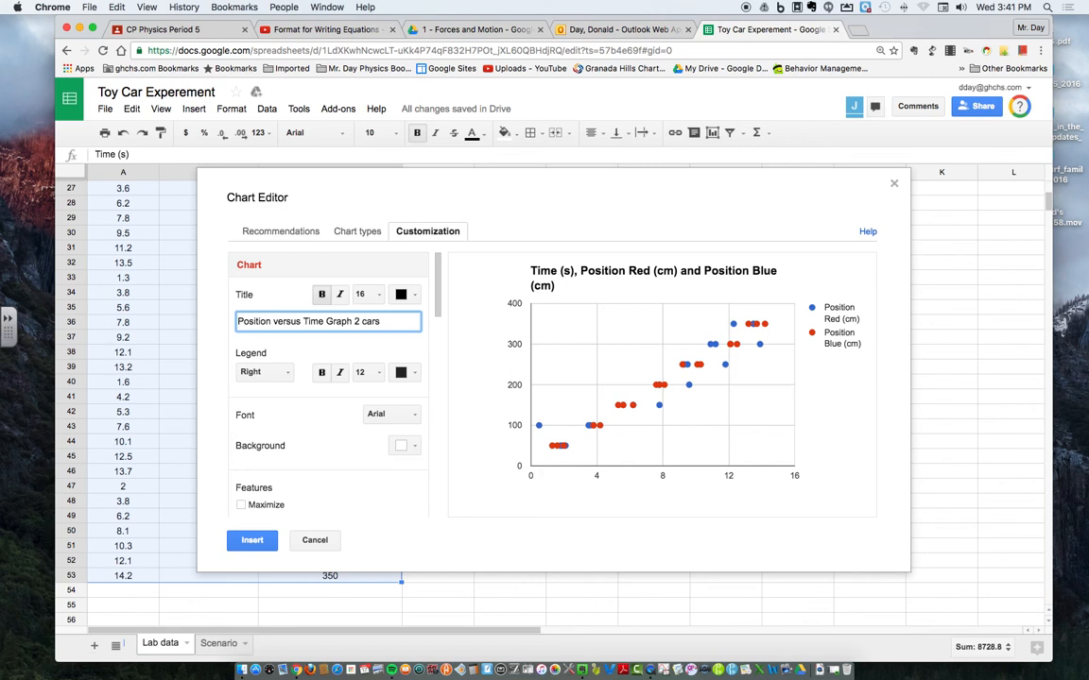
type("for")
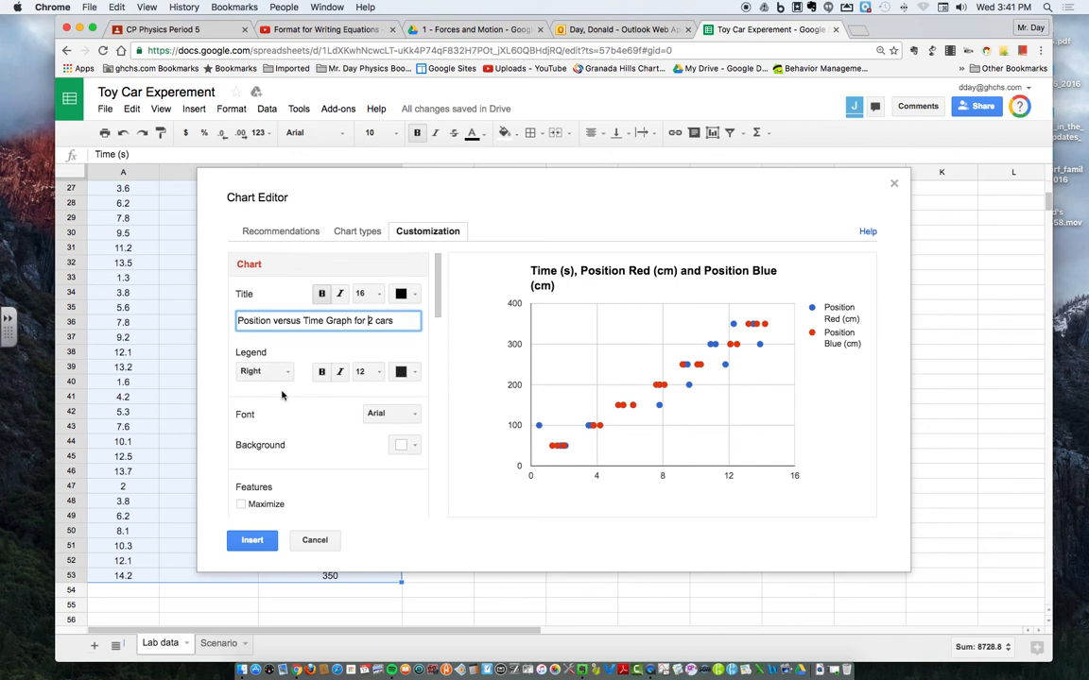
Step: Title the chart's horizontal axis "Time (s)"
scroll(281, 395, "down", 5)
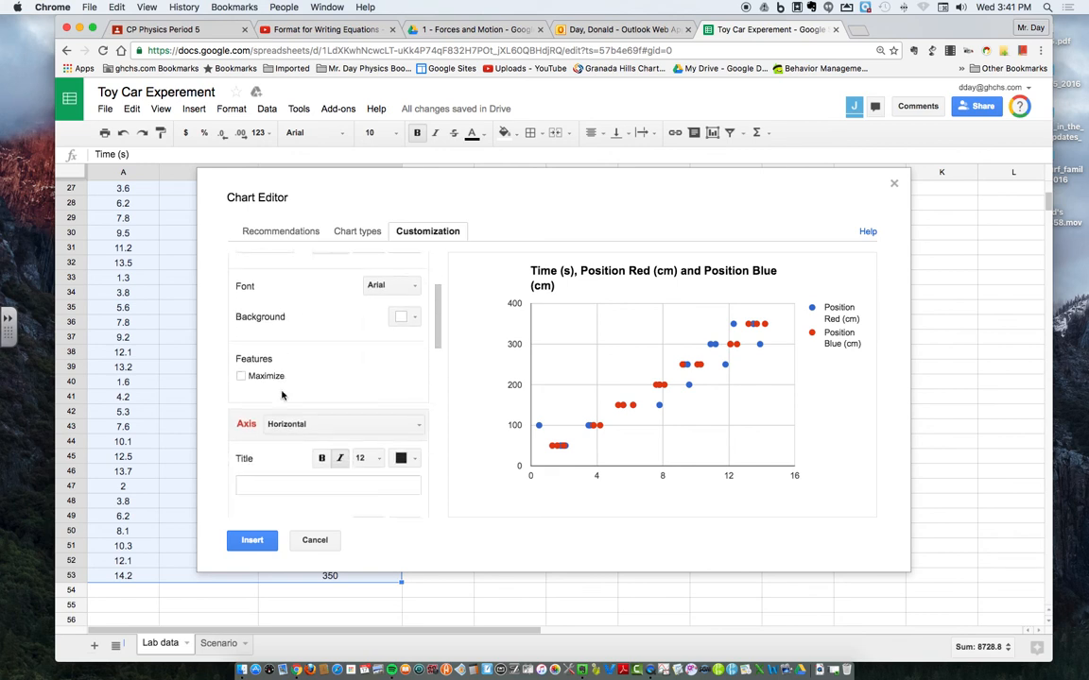
scroll(282, 395, "down", 2)
left_click(293, 427)
type("Time (s")
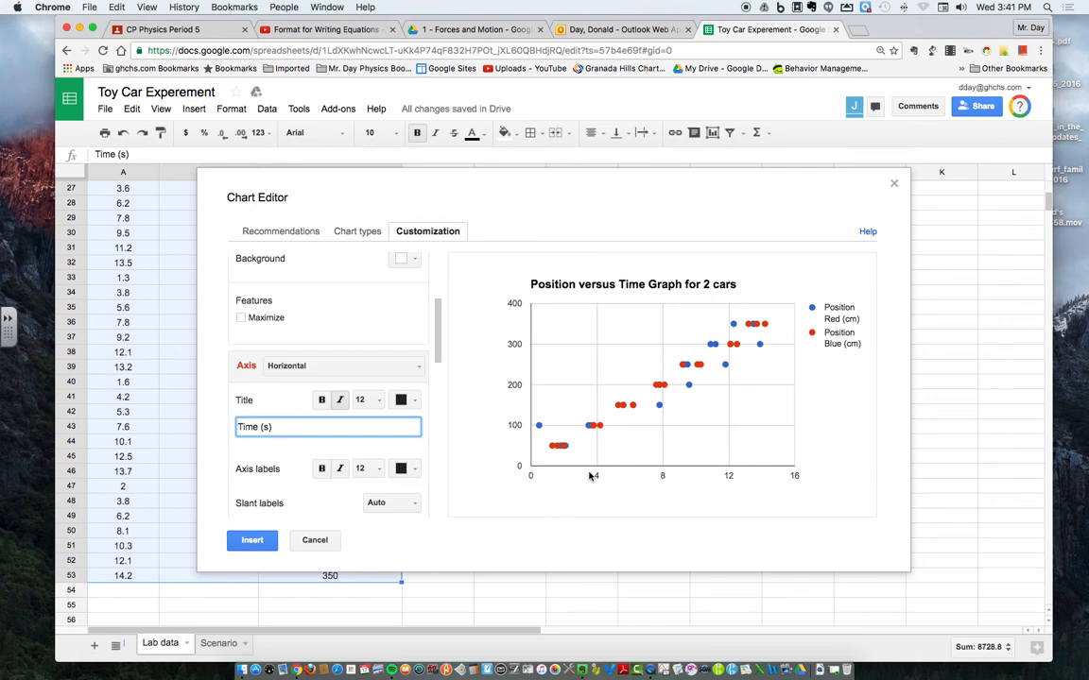
Step: Title the chart's left vertical axis "Position (cm)"
left_click(419, 368)
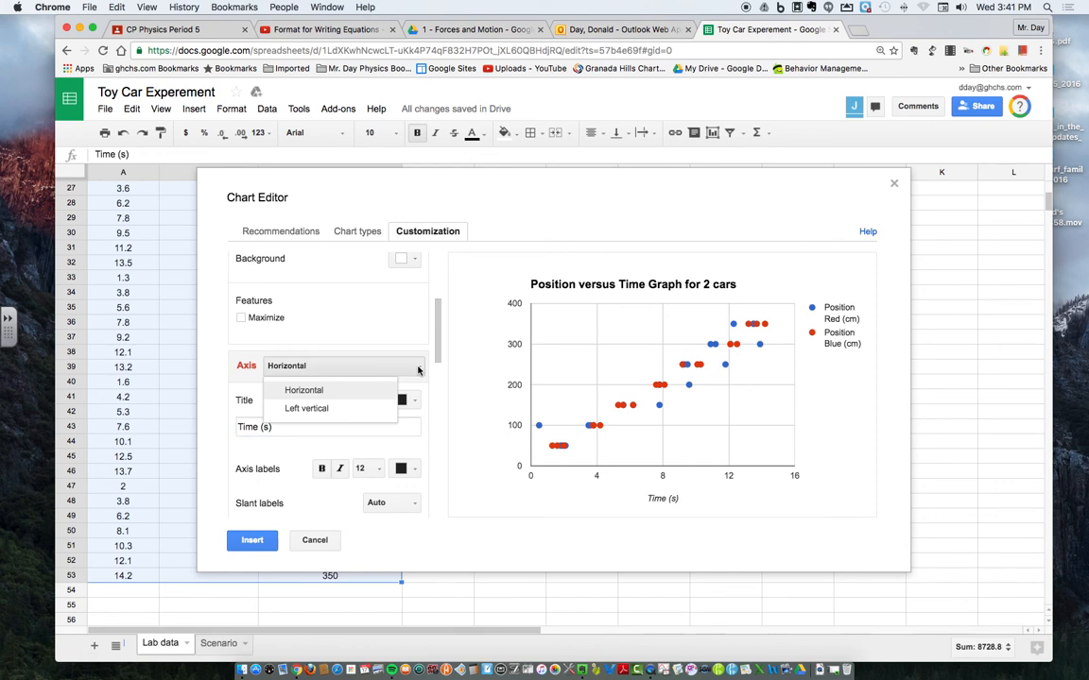
left_click(309, 410)
left_click(286, 425)
type("Position ")
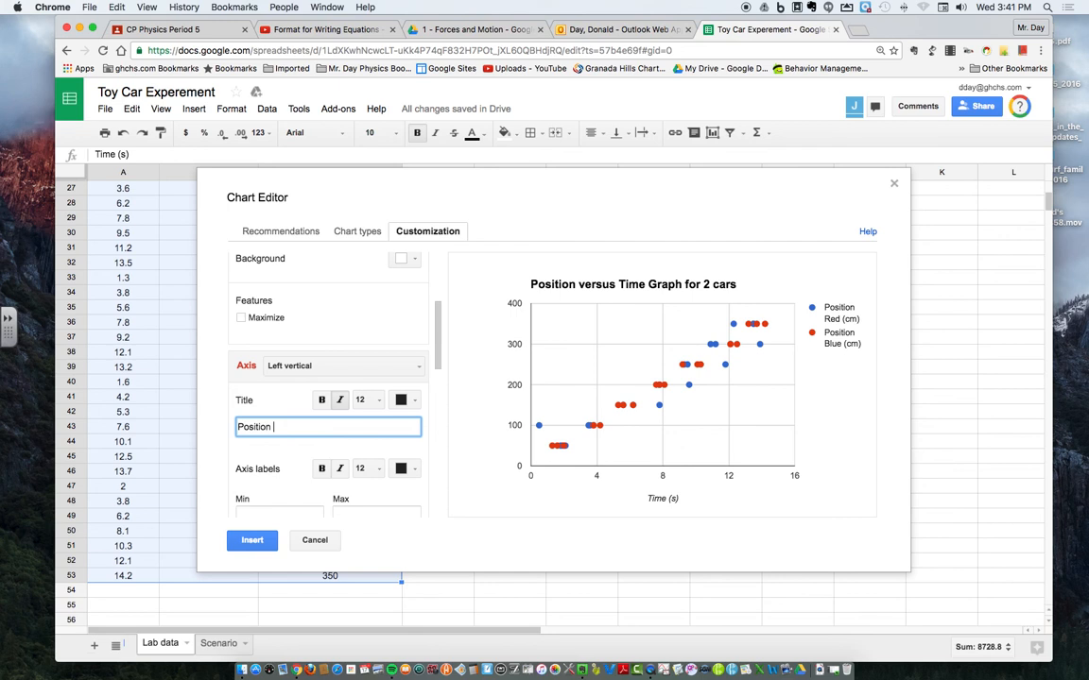
type("(cm")
Step: Add a linear trendline to the Position Red (cm) series
scroll(312, 435, "down", 4)
scroll(311, 468, "down", 6)
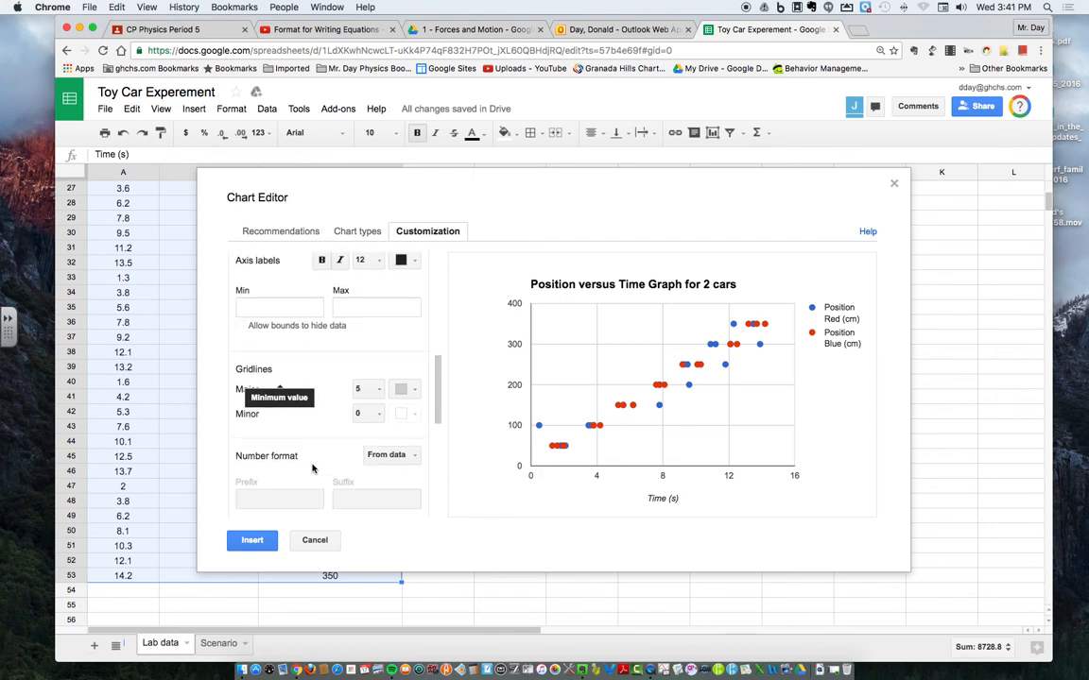
scroll(312, 454, "down", 2)
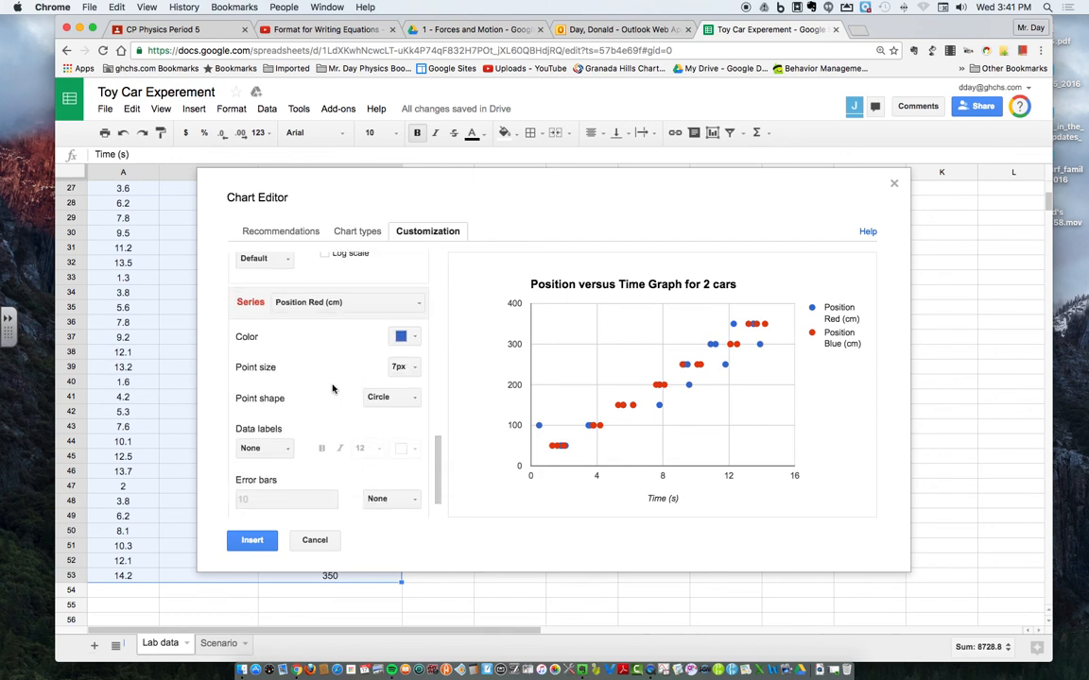
scroll(333, 391, "down", 1)
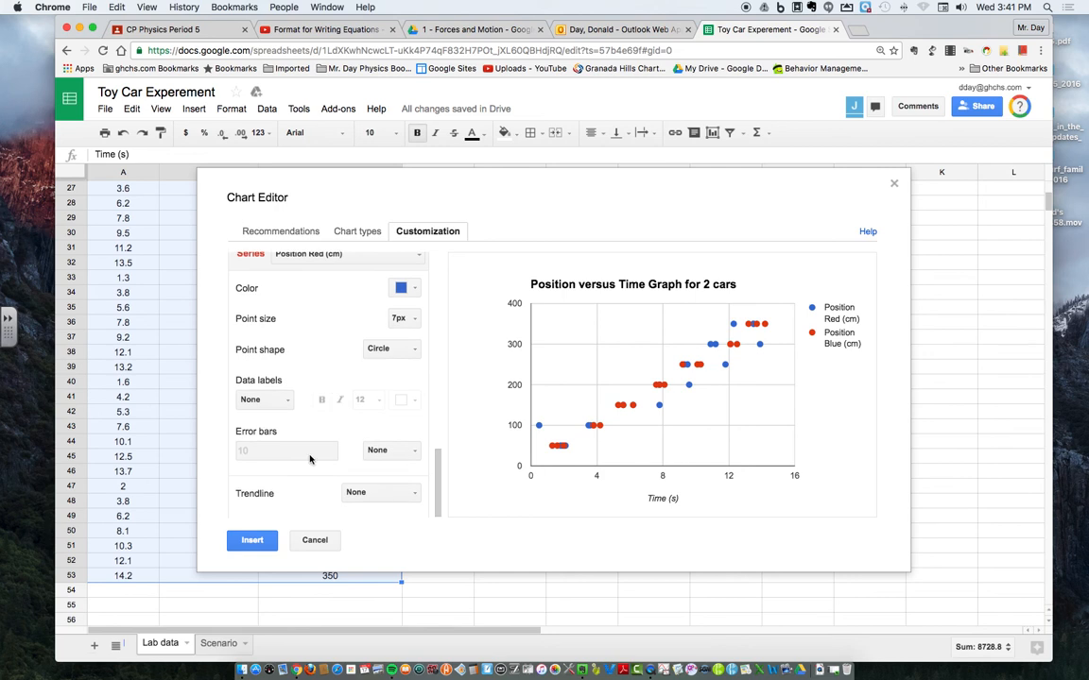
left_click(408, 493)
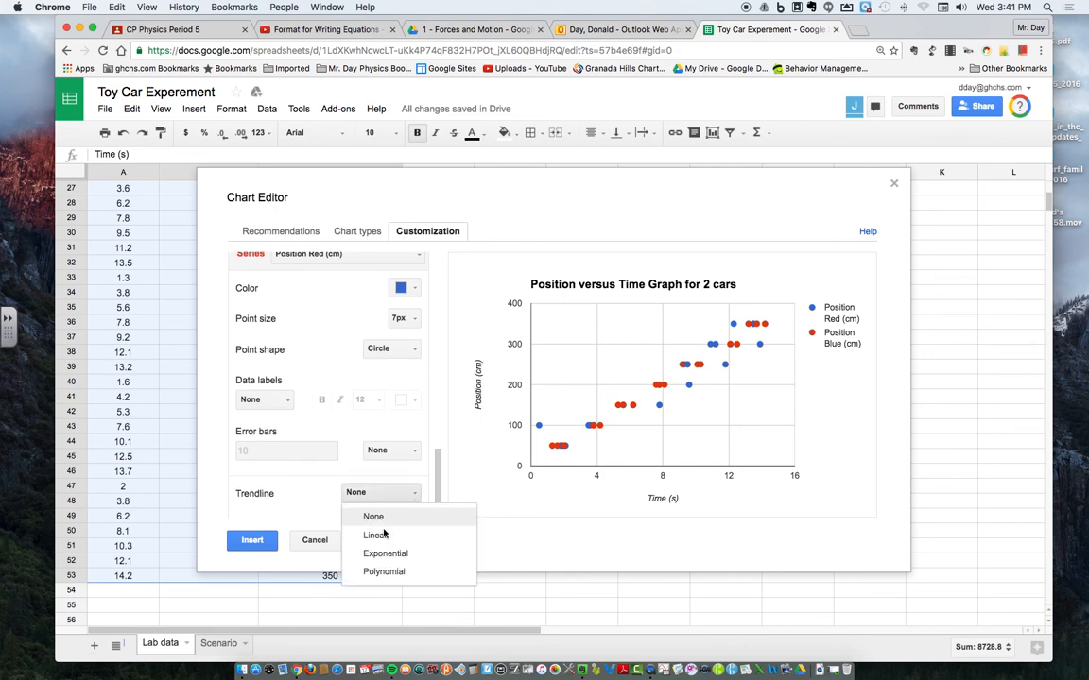
left_click(411, 536)
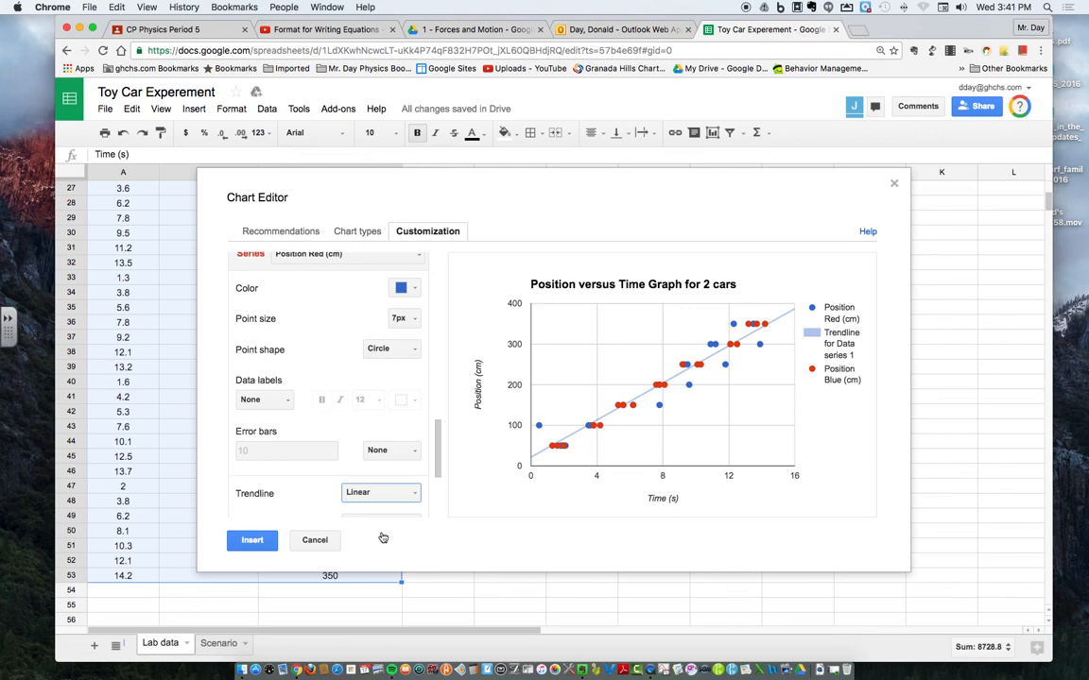
Step: Add a linear trendline to the Position Blue (cm) series
left_click(410, 257)
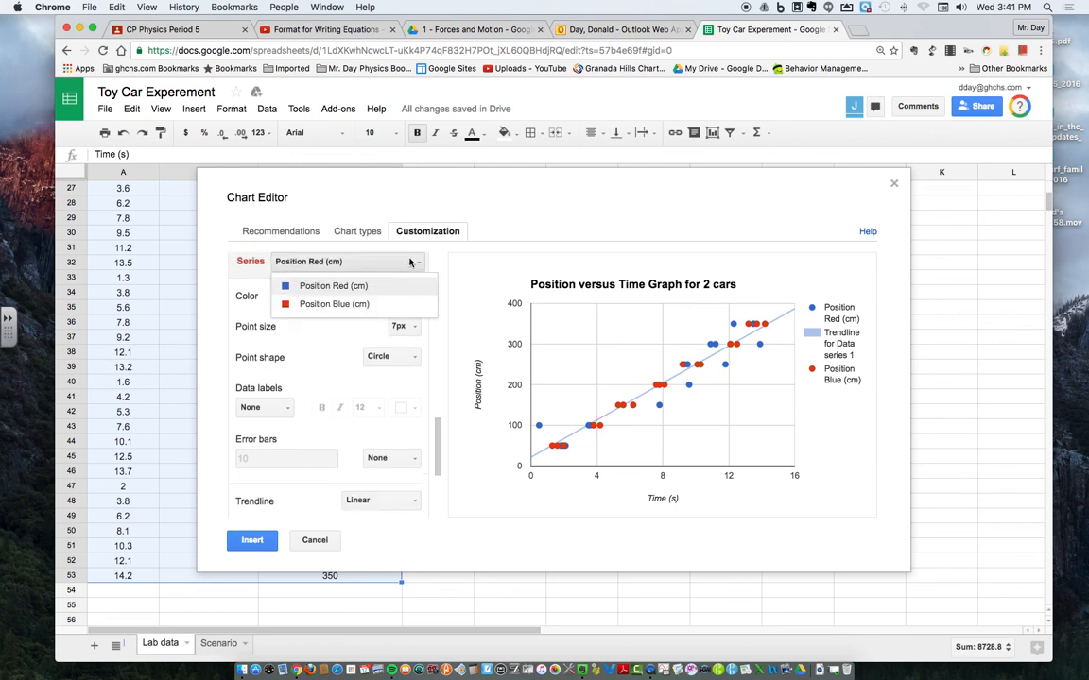
left_click(342, 304)
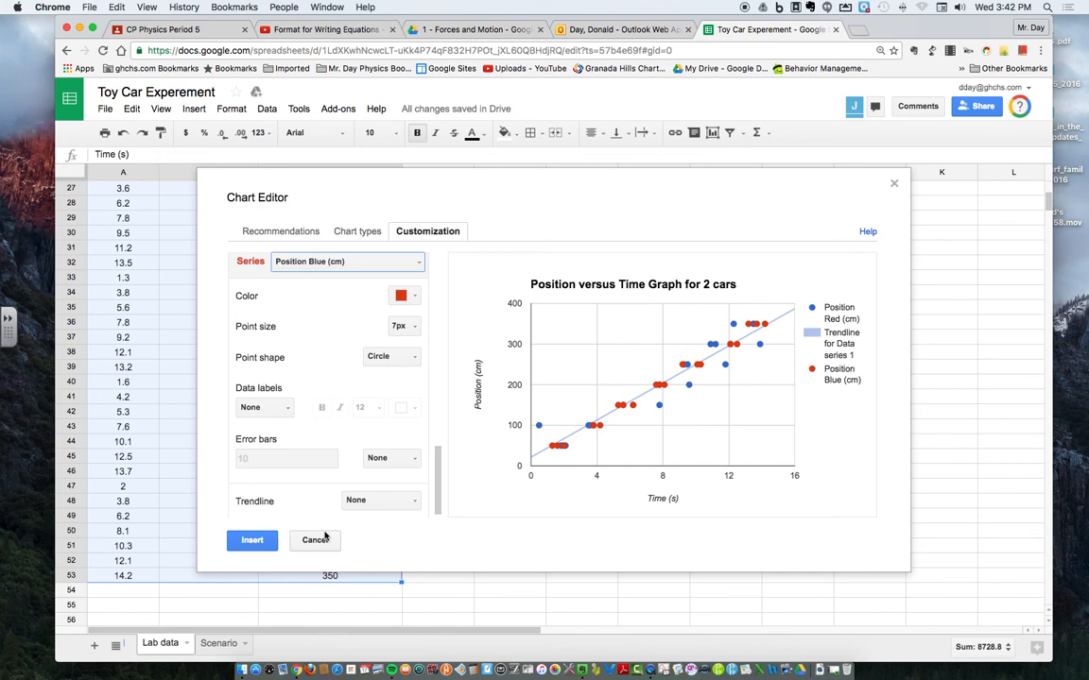
left_click(406, 501)
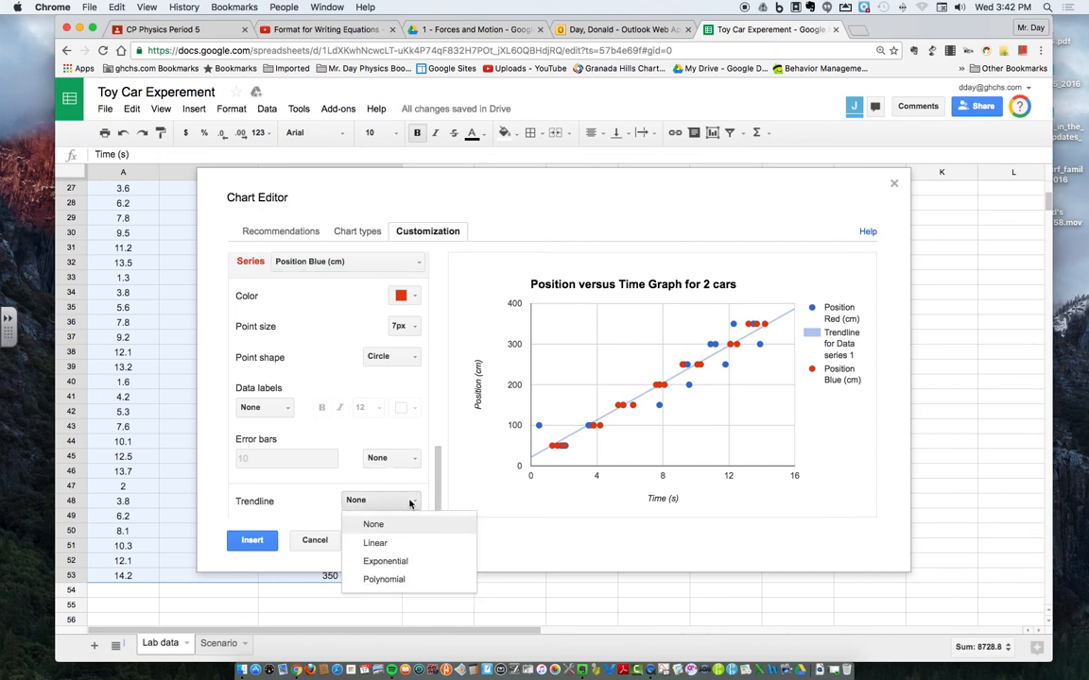
left_click(375, 545)
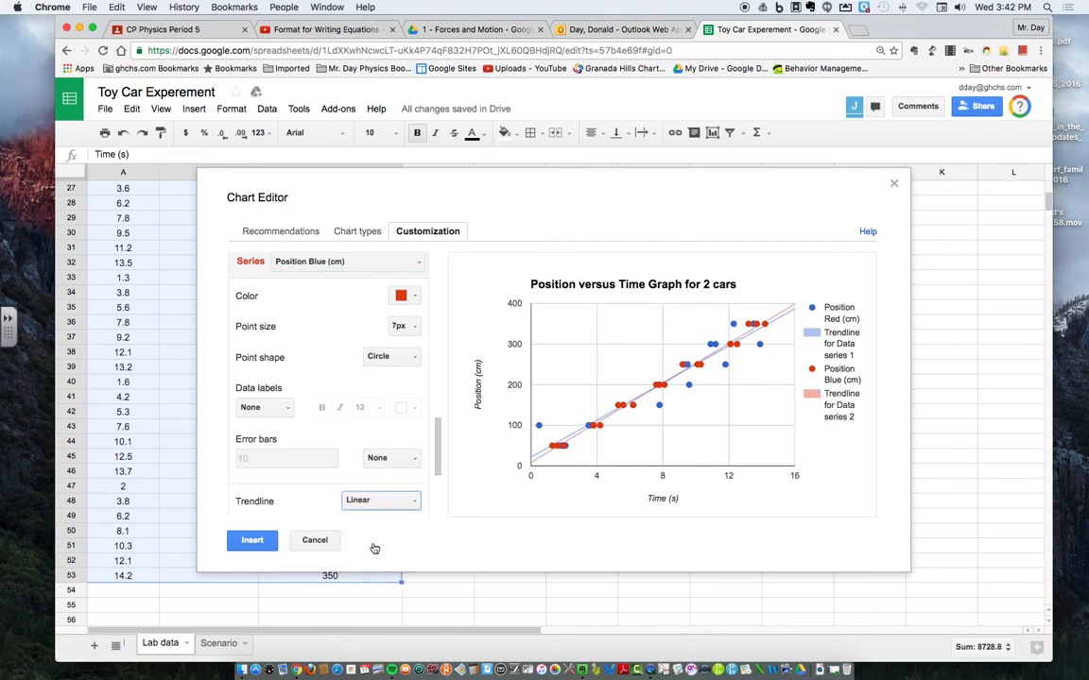
Step: Color the Position Blue (cm) series blue and the Position Red (cm) series red
left_click(413, 299)
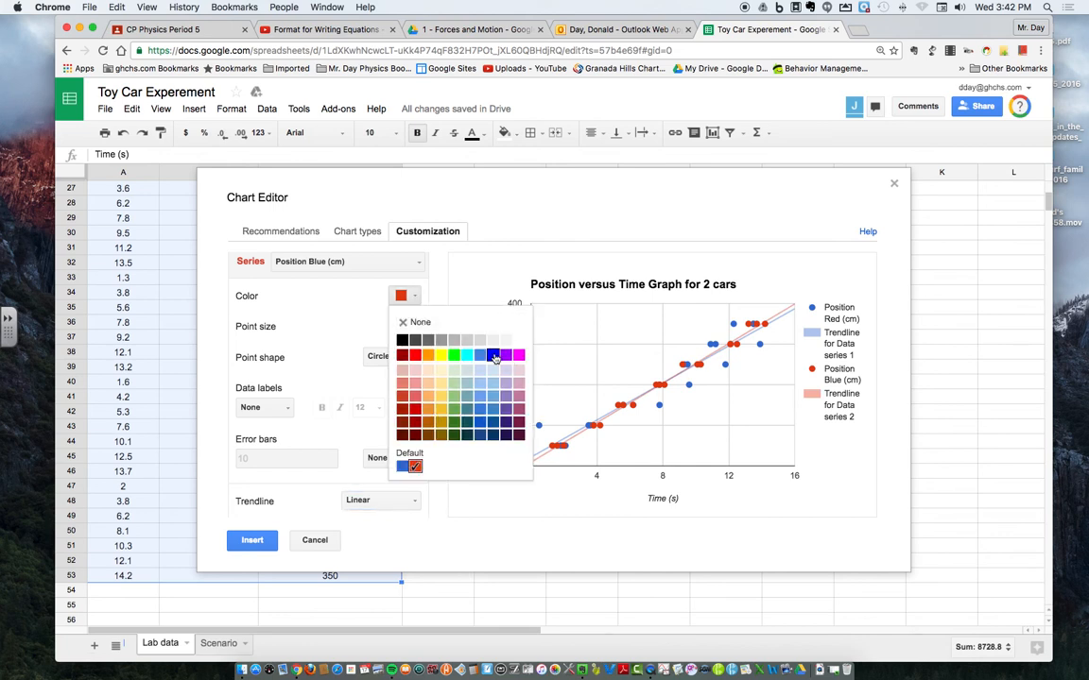
left_click(493, 356)
left_click(416, 264)
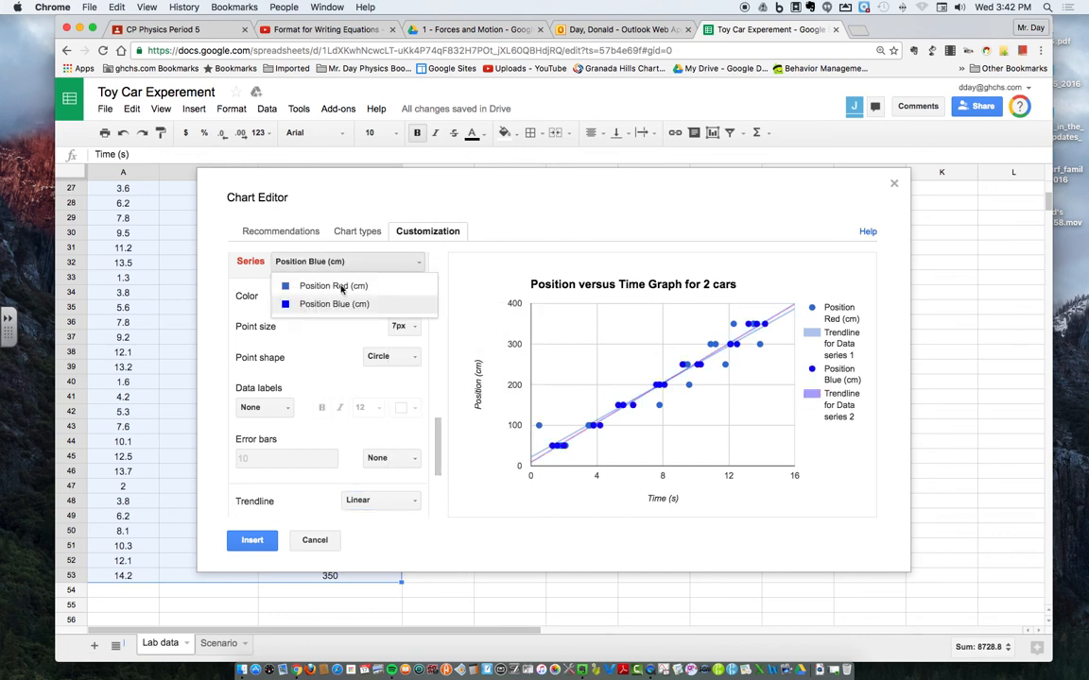
left_click(319, 287)
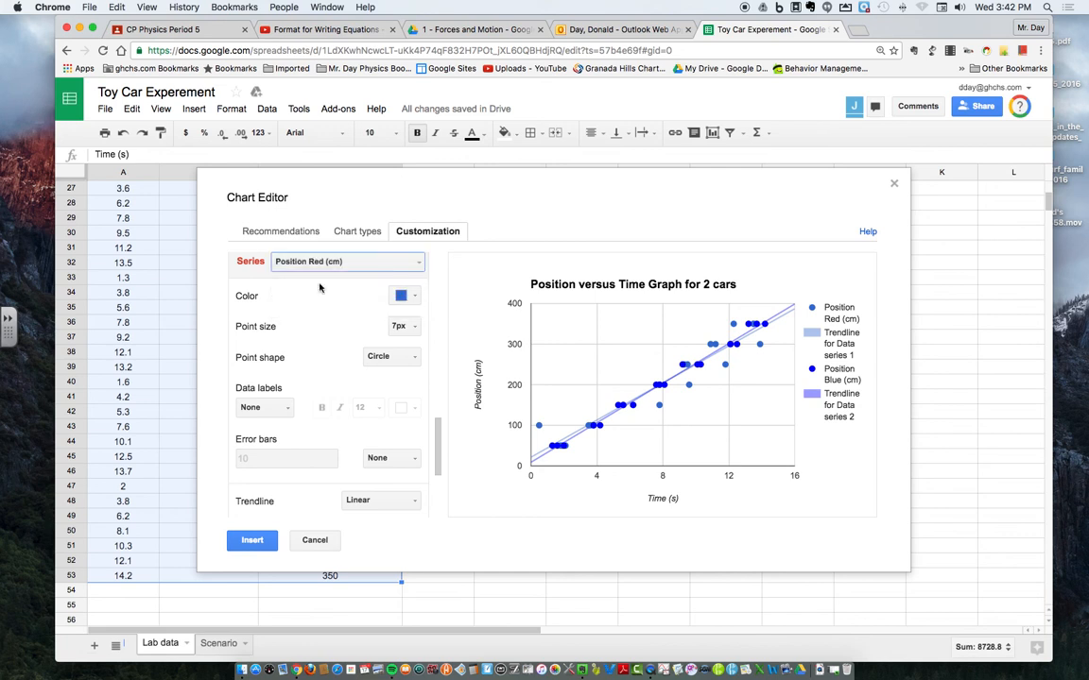
left_click(409, 297)
left_click(413, 355)
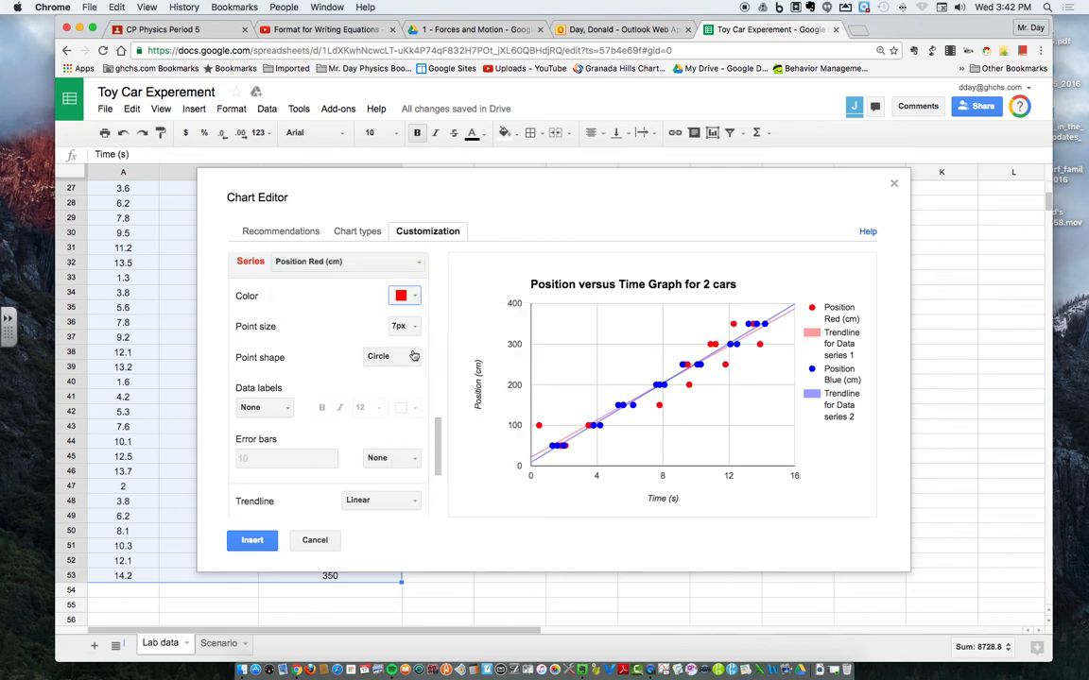
Step: Label the Position Red (cm) trendline with its equation
scroll(329, 466, "down", 3)
scroll(329, 466, "down", 1)
left_click(413, 404)
left_click(401, 442)
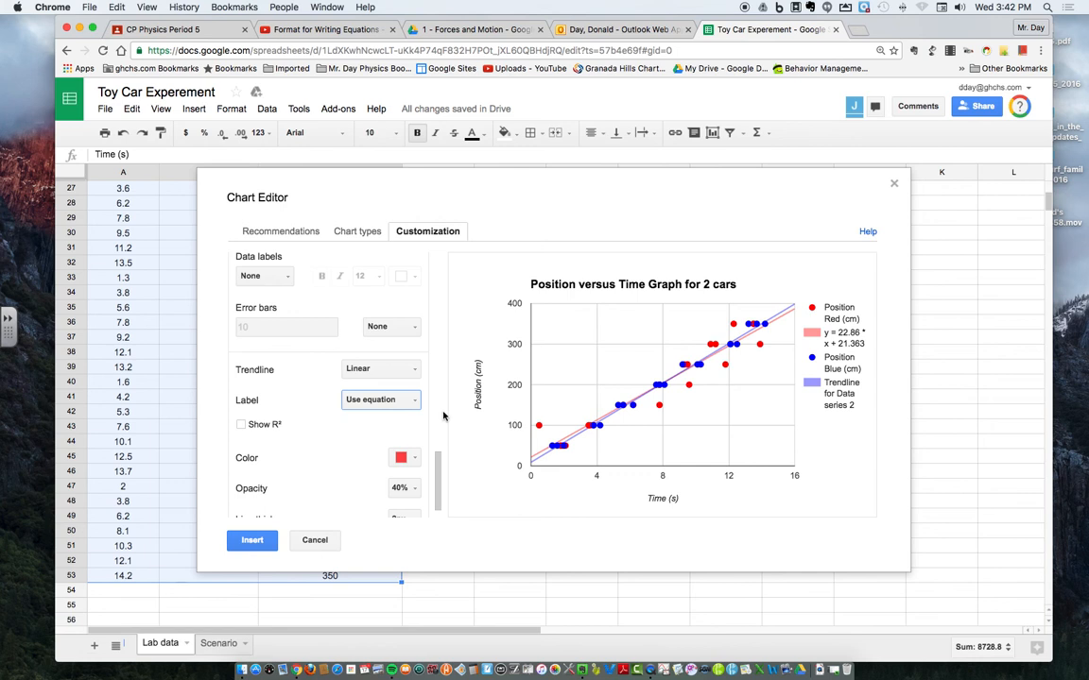
Step: Label the Position Blue (cm) trendline with its equation
scroll(430, 401, "up", 5)
scroll(416, 326, "up", 4)
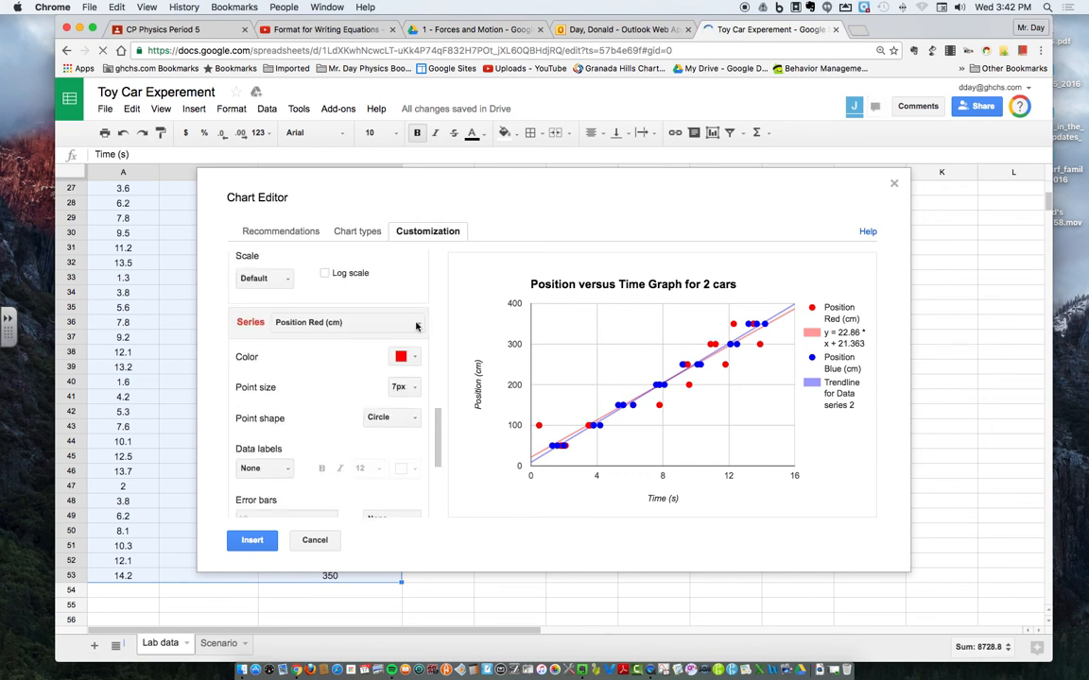
left_click(418, 324)
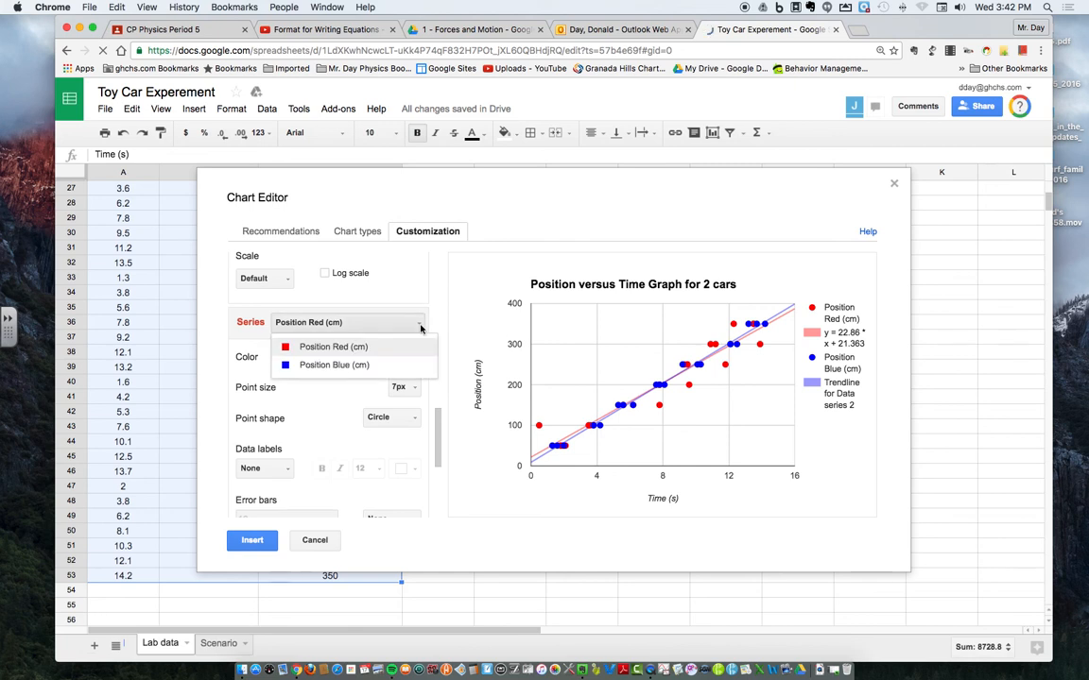
left_click(338, 367)
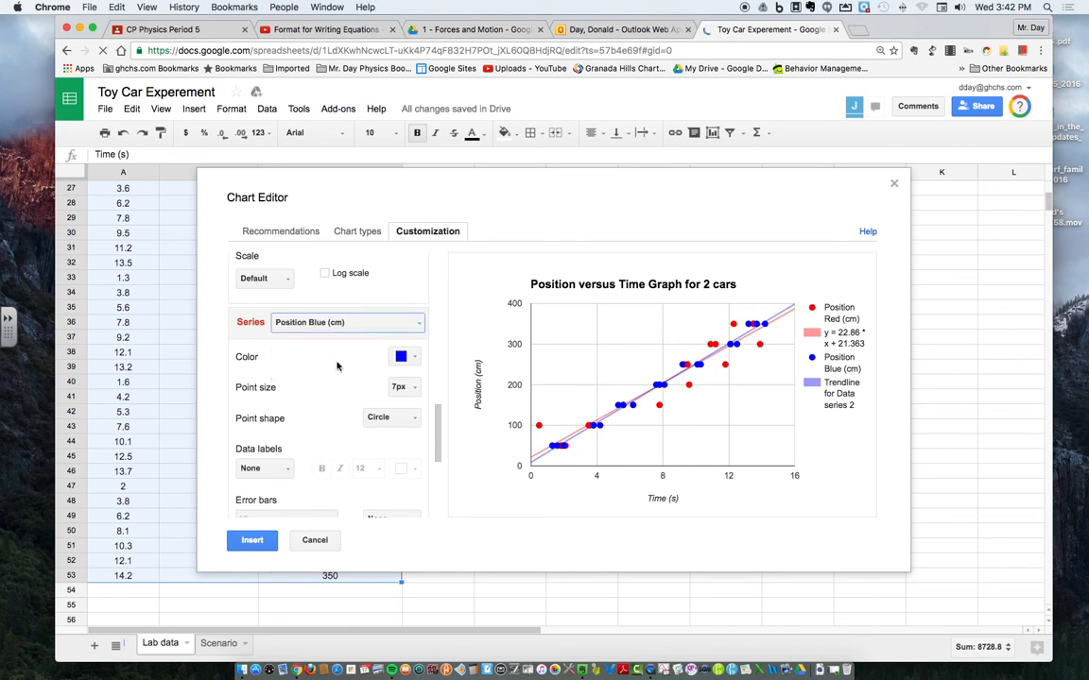
scroll(325, 373, "down", 3)
scroll(325, 372, "down", 4)
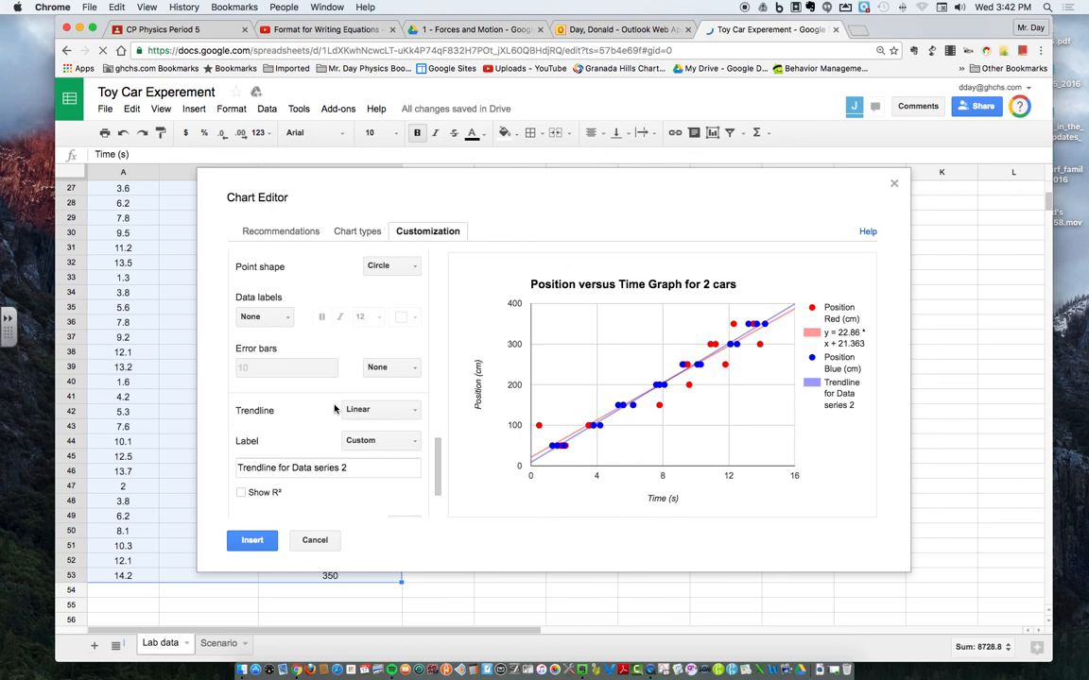
left_click(413, 433)
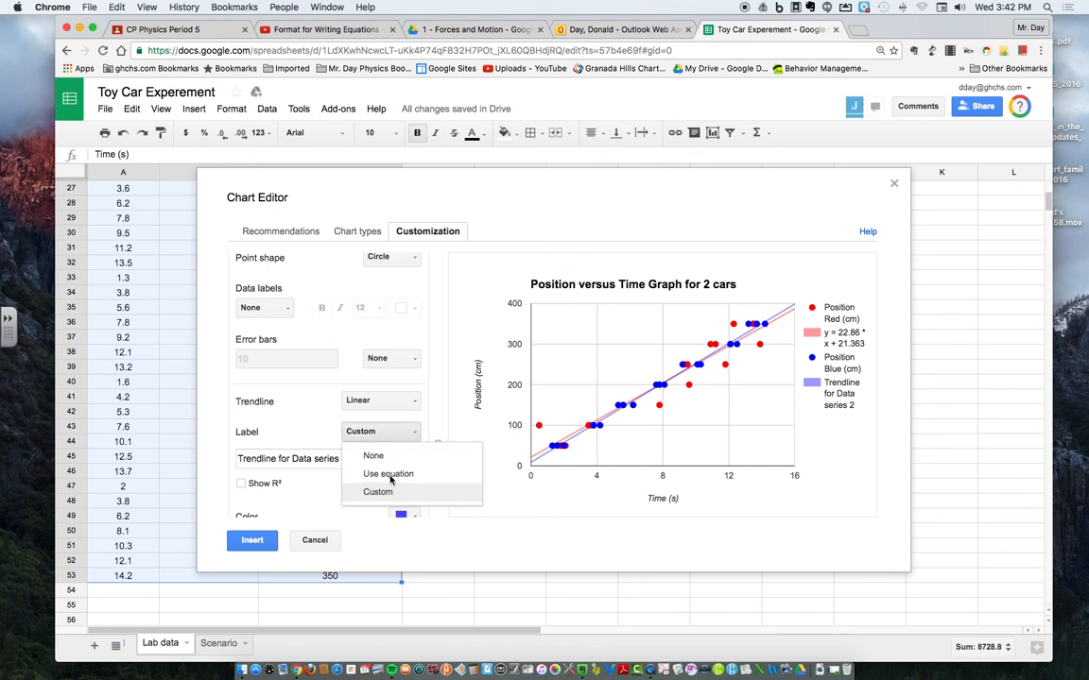
left_click(388, 476)
Step: Place the chart's legend at the top of the chart and page back and forth through its entries
scroll(438, 432, "up", 10)
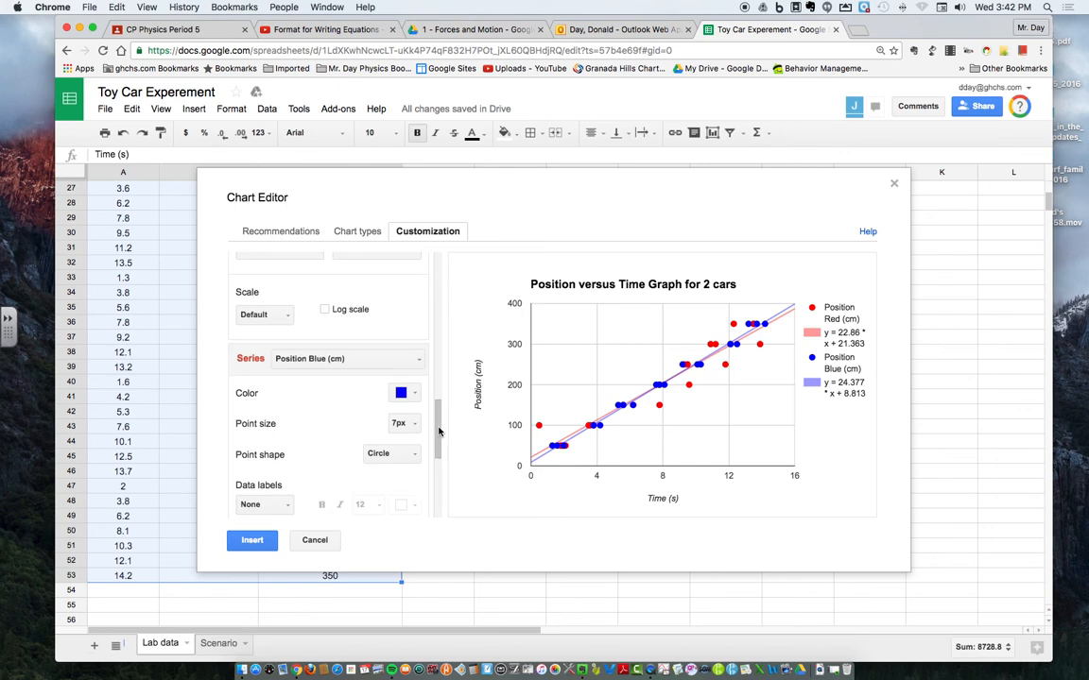
scroll(438, 443, "up", 6)
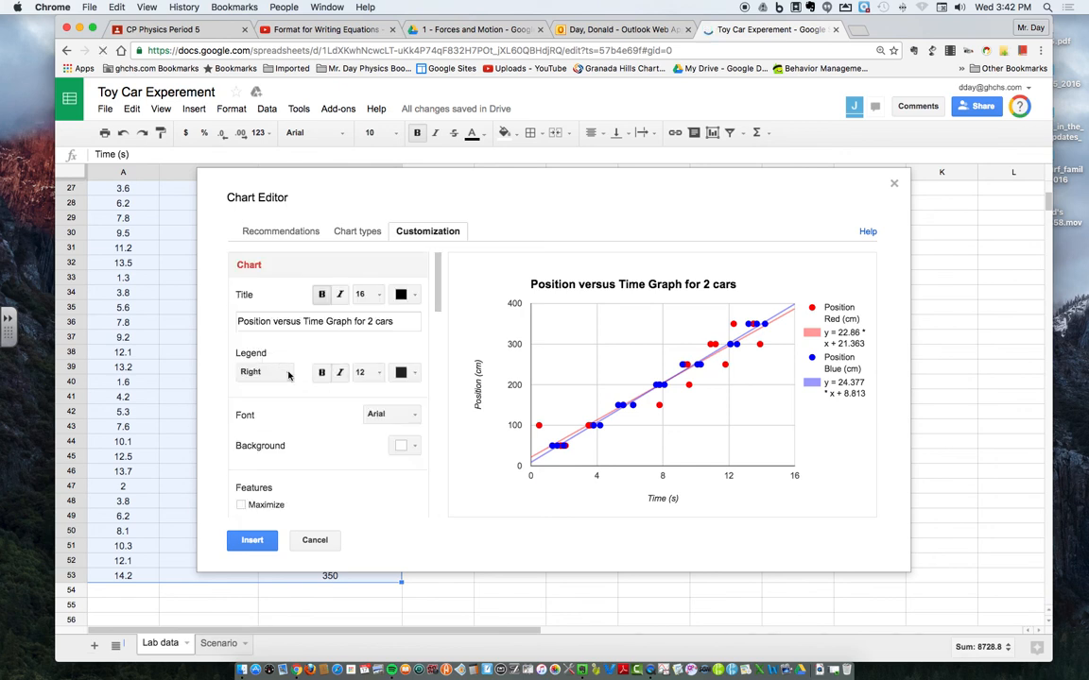
left_click(285, 373)
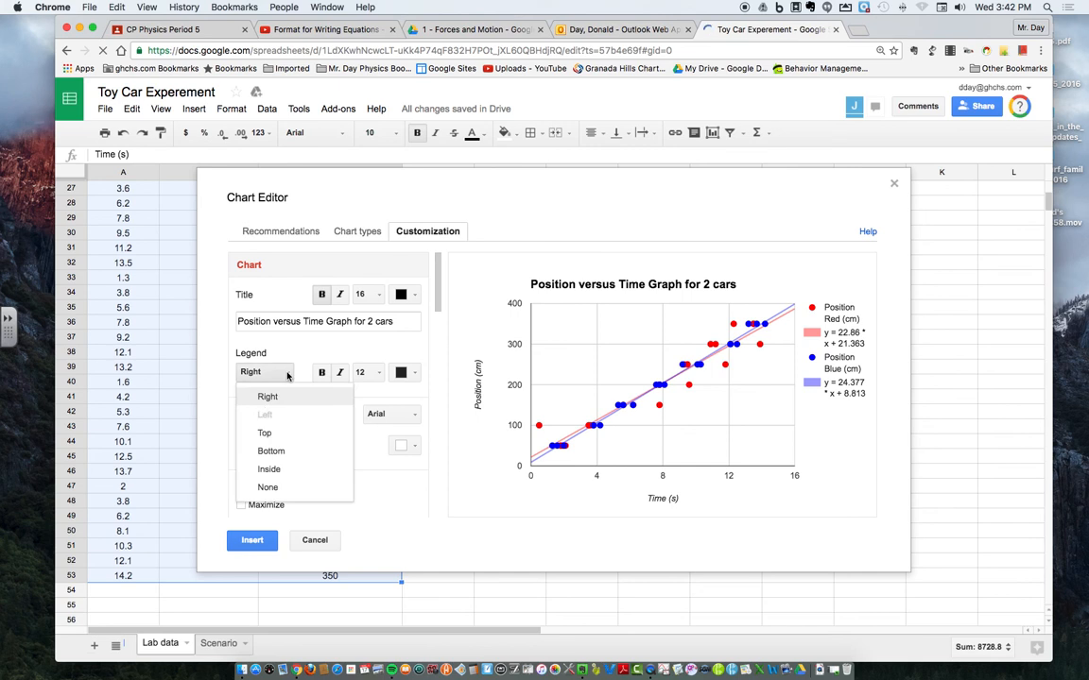
left_click(265, 433)
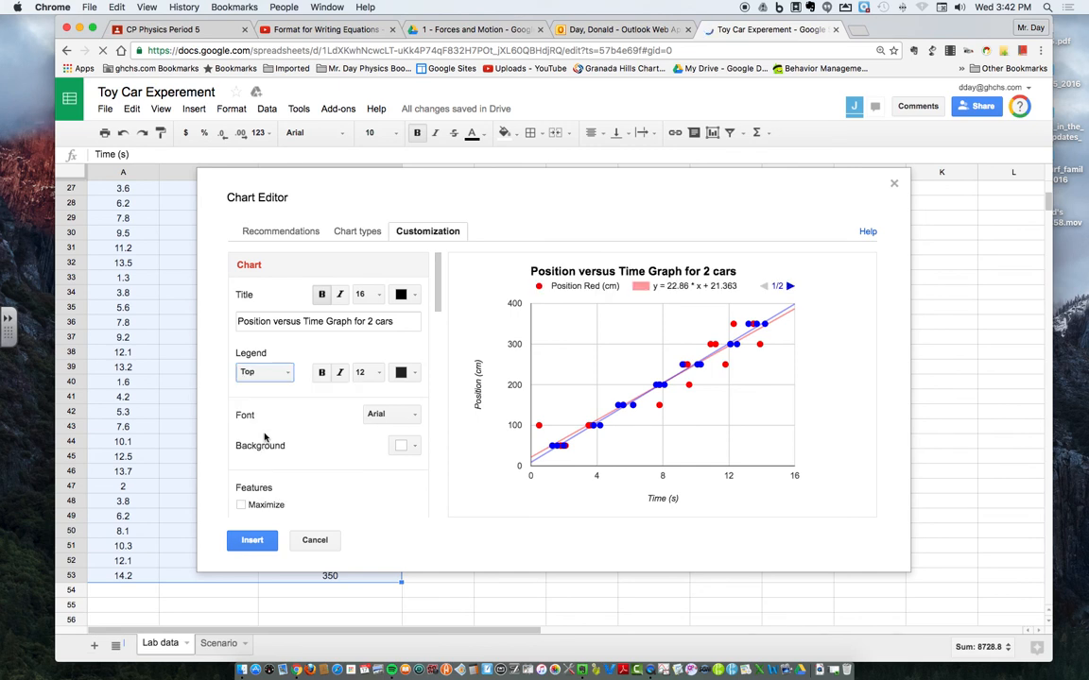
left_click(789, 287)
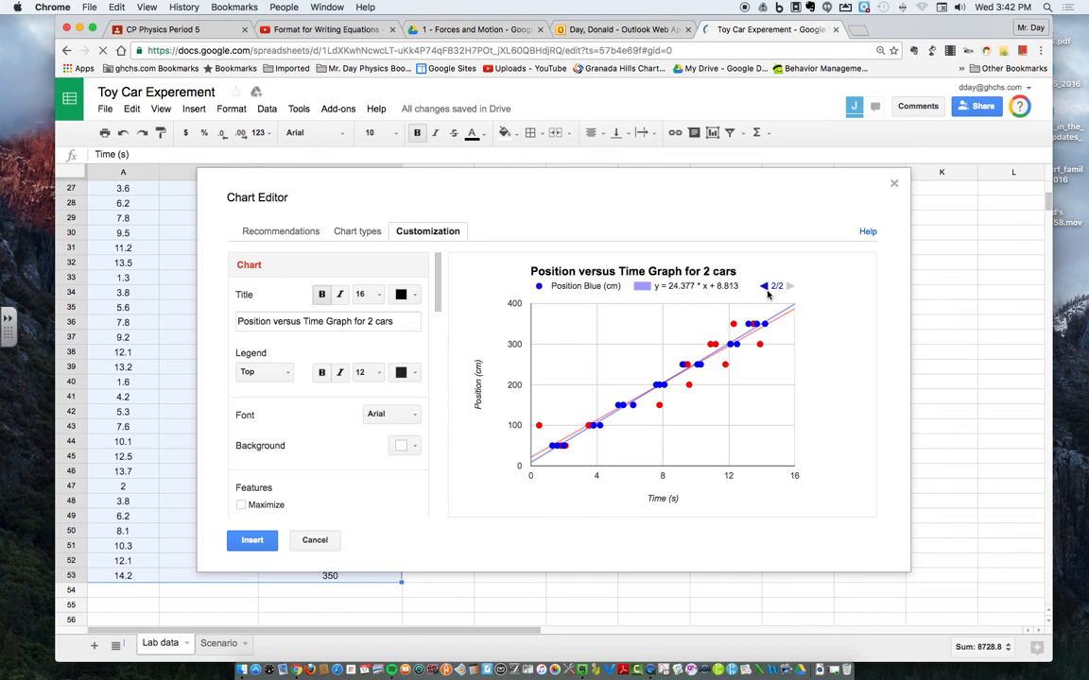
left_click(764, 286)
left_click(789, 285)
left_click(763, 286)
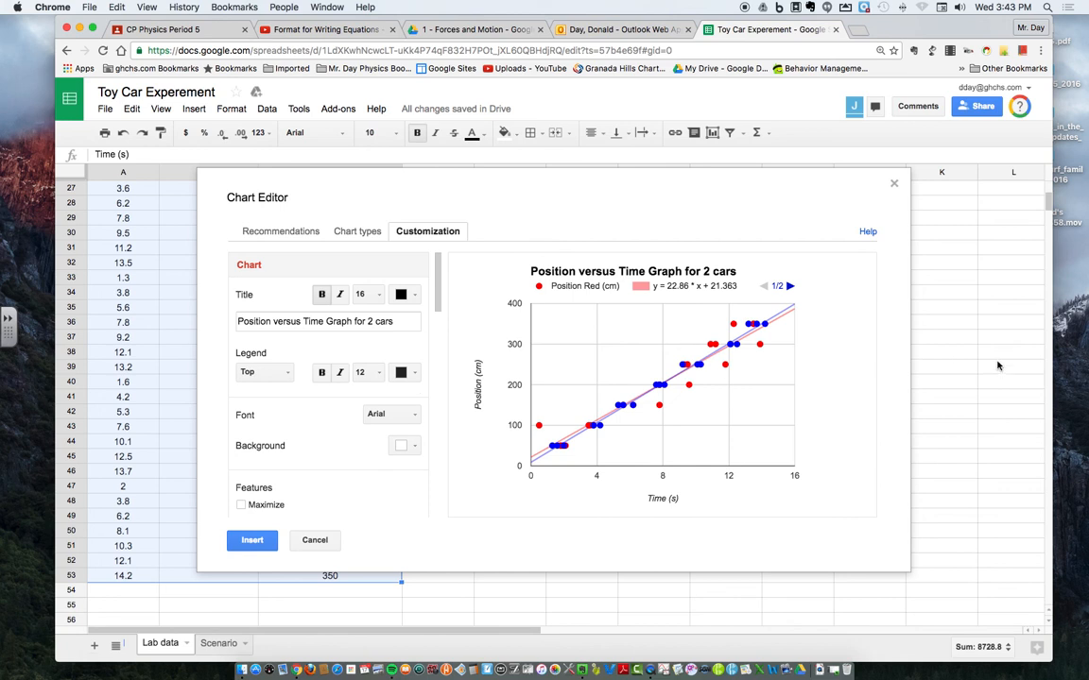
Step: Insert the customized scatter chart into the Lab data sheet
scroll(893, 371, "down", 4)
scroll(883, 378, "down", 4)
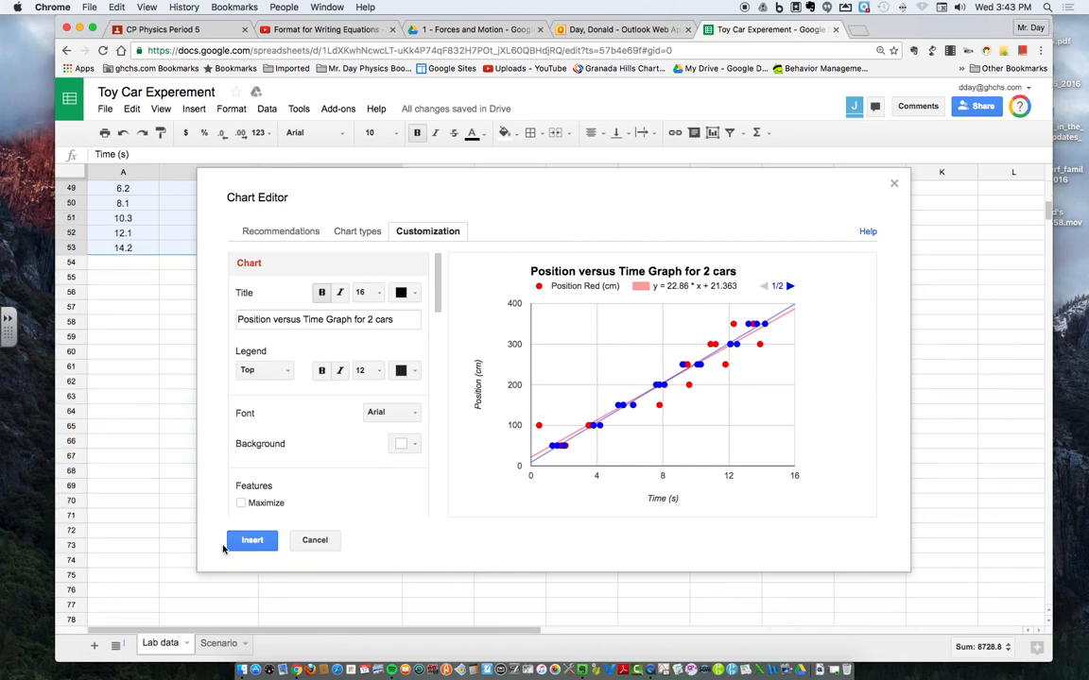
left_click(248, 546)
scroll(382, 440, "up", 15)
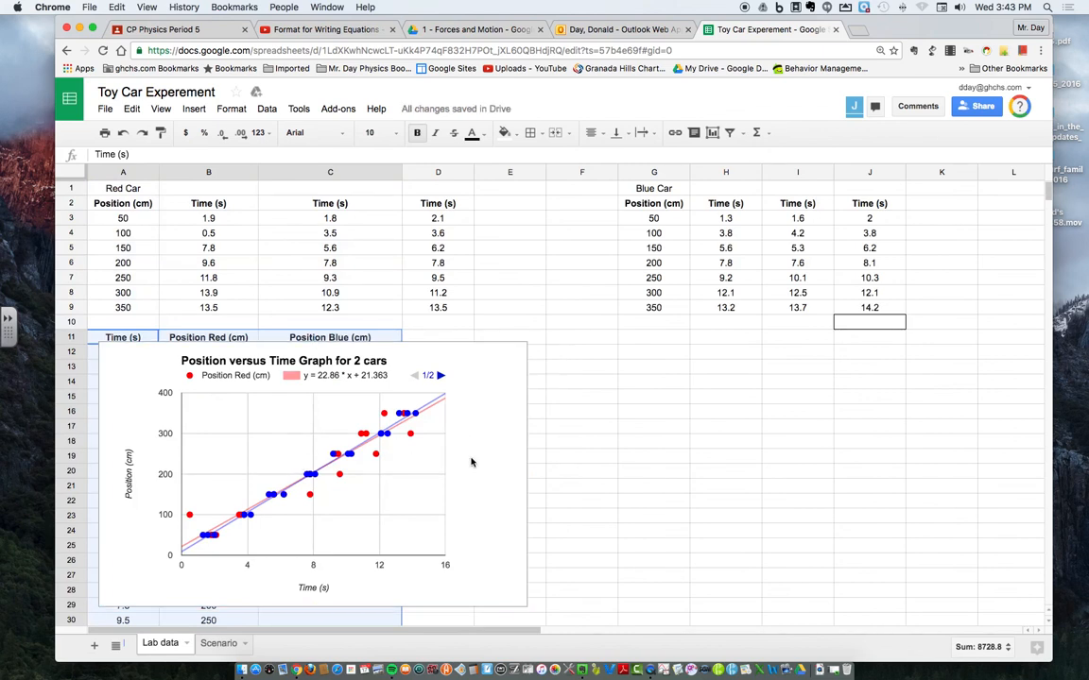
Step: Move the position versus time chart to its own sheet
left_click(439, 361)
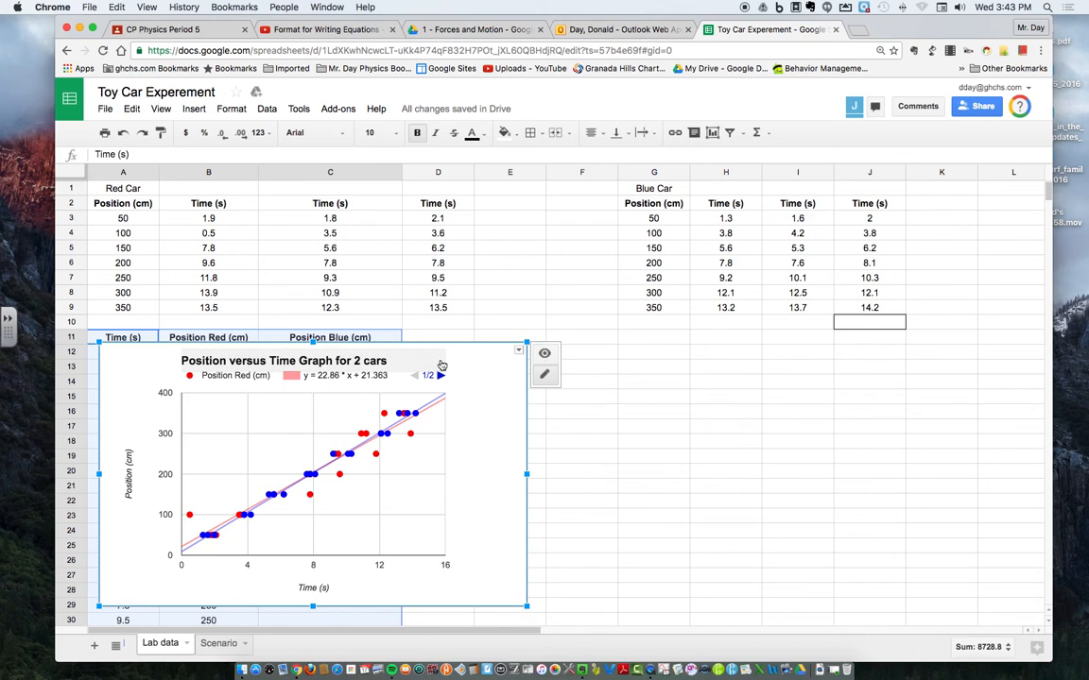
left_click(517, 352)
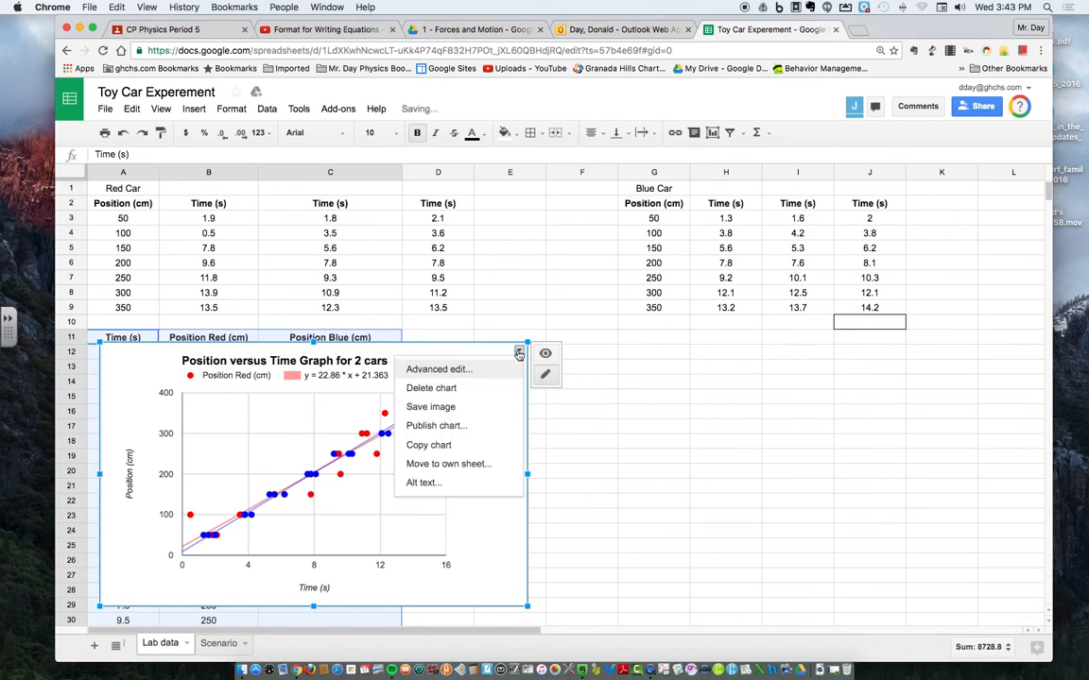
left_click(476, 467)
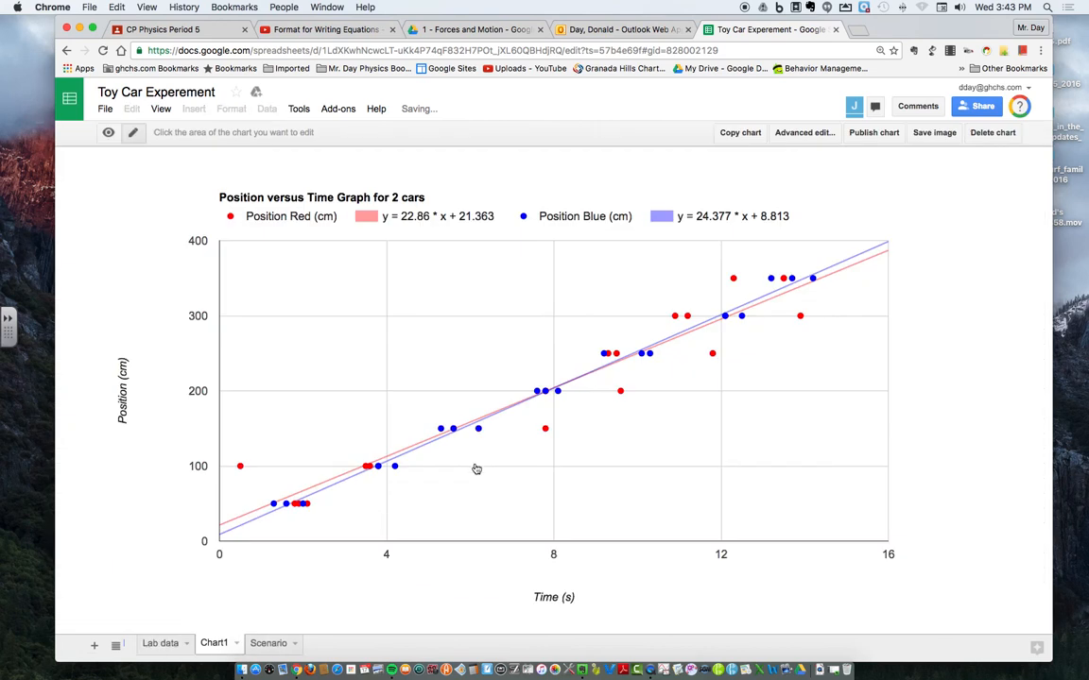
Step: Rename the chart's sheet as "Graph lab data"
left_click(235, 643)
left_click(227, 497)
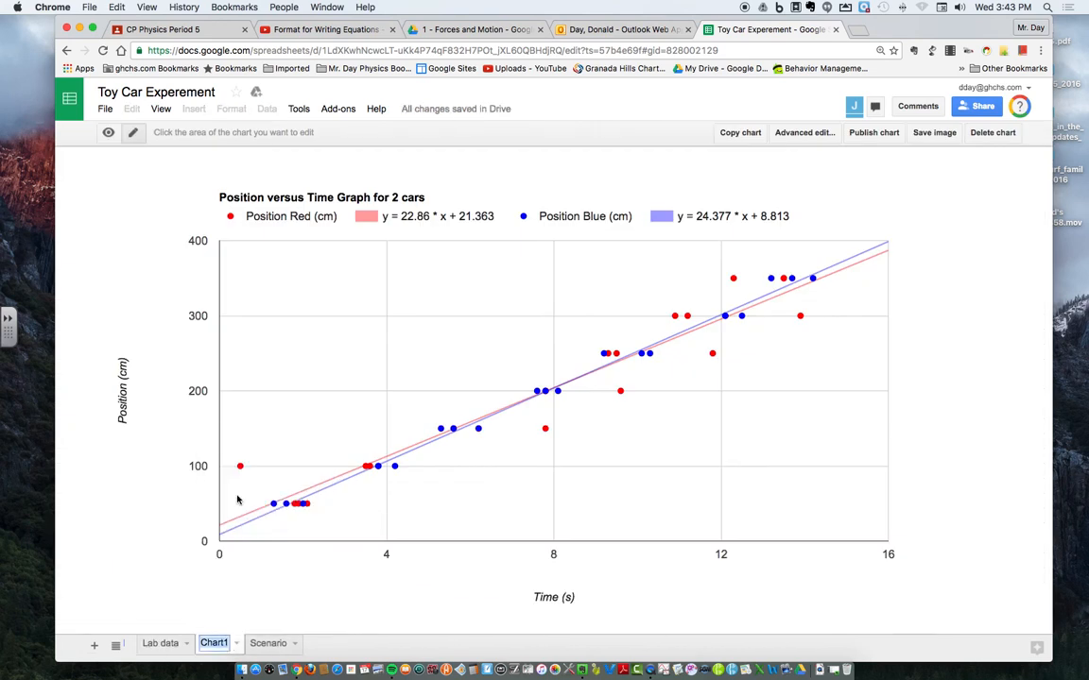
type("Gr")
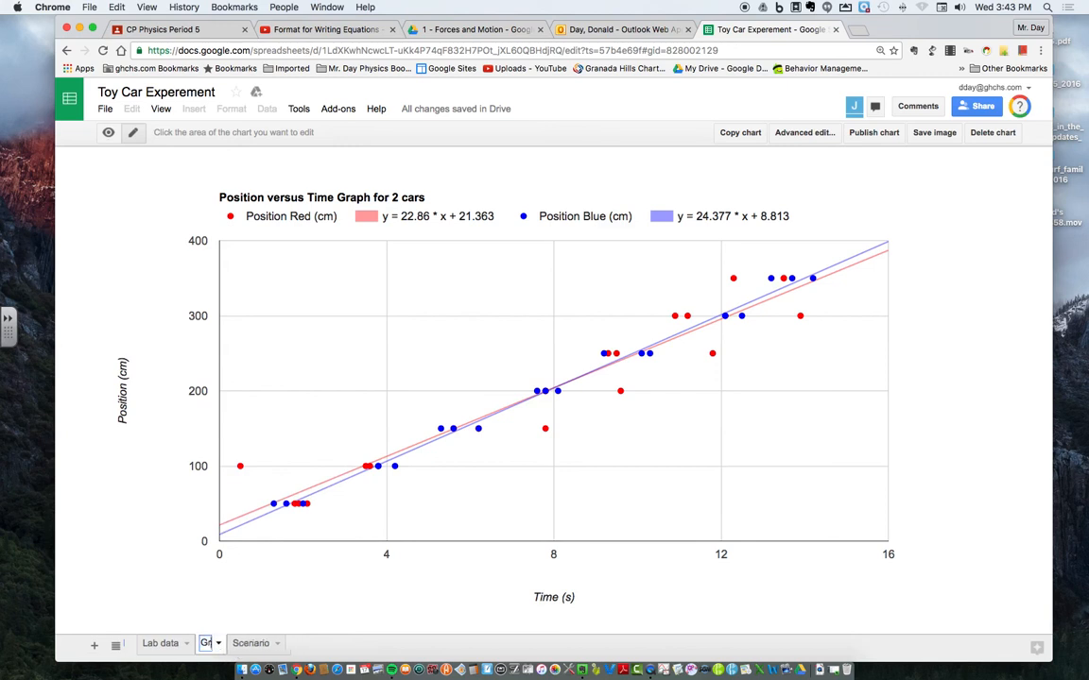
type("aph lab data")
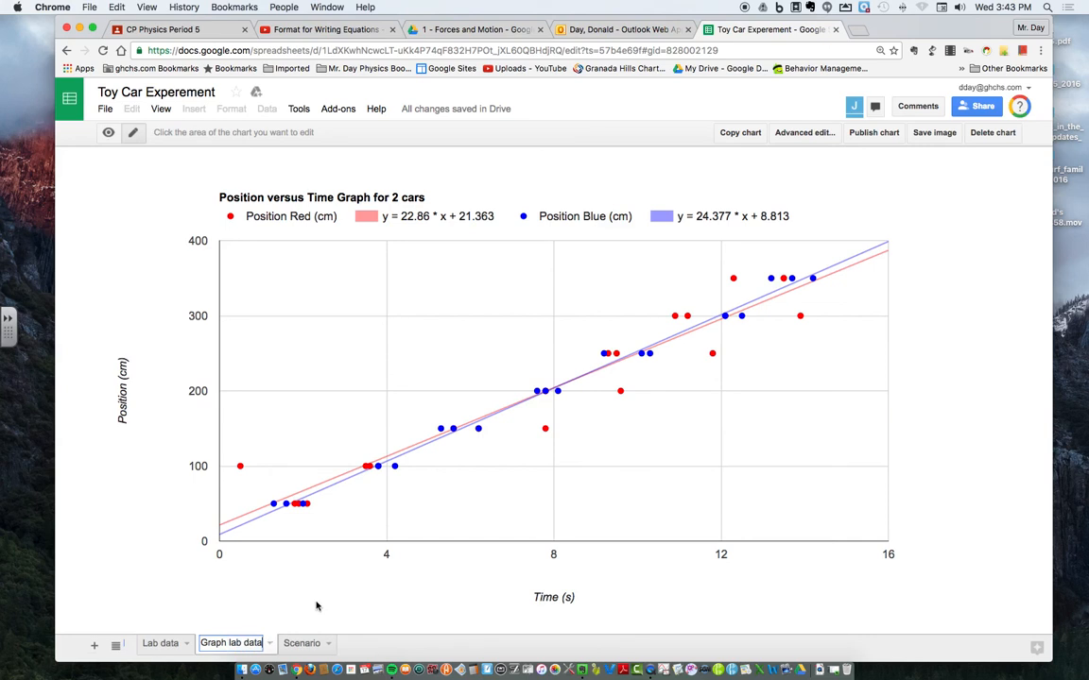
left_click(316, 601)
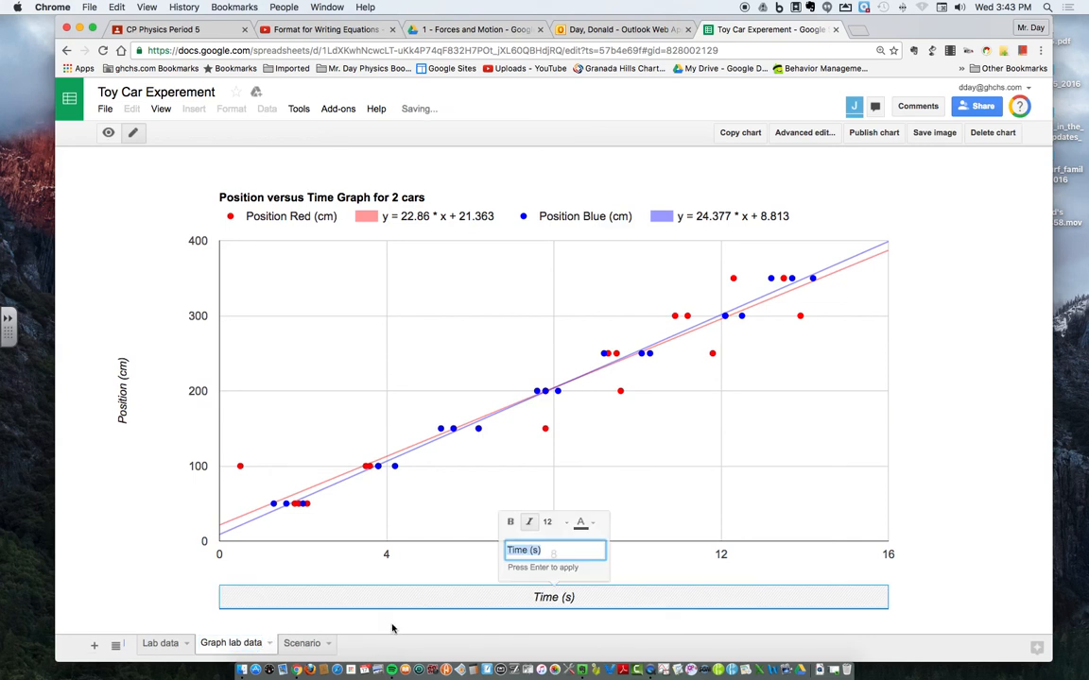
Step: Open the Scenario sheet and reload the spreadsheet to clear the loading error
left_click(305, 644)
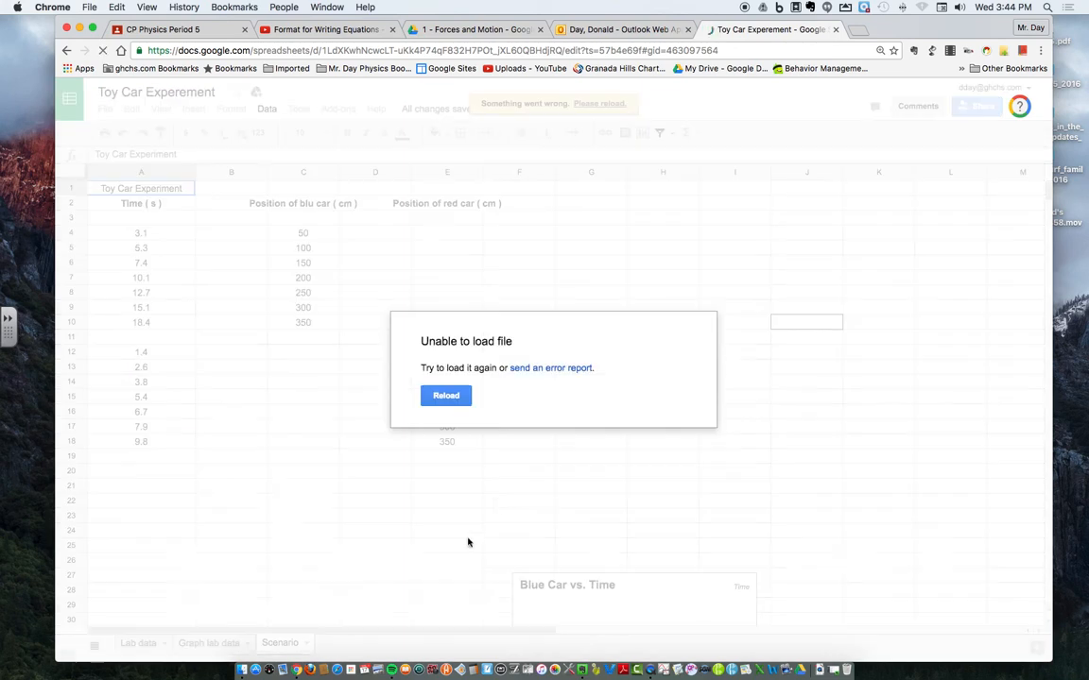
left_click(447, 396)
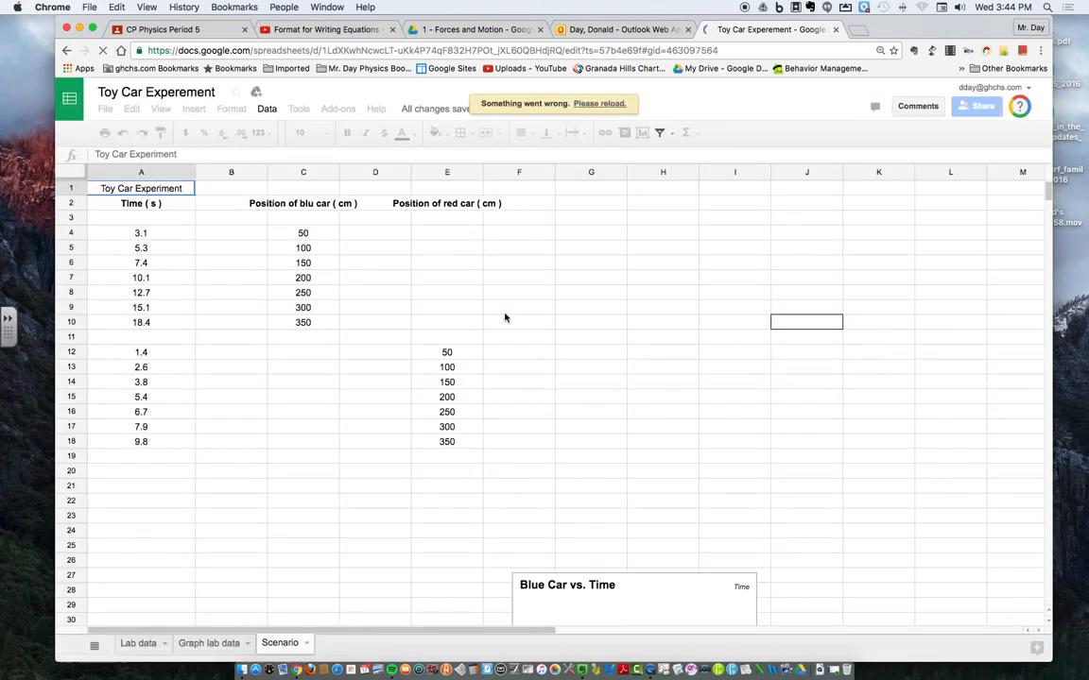
left_click(624, 604)
left_click(614, 104)
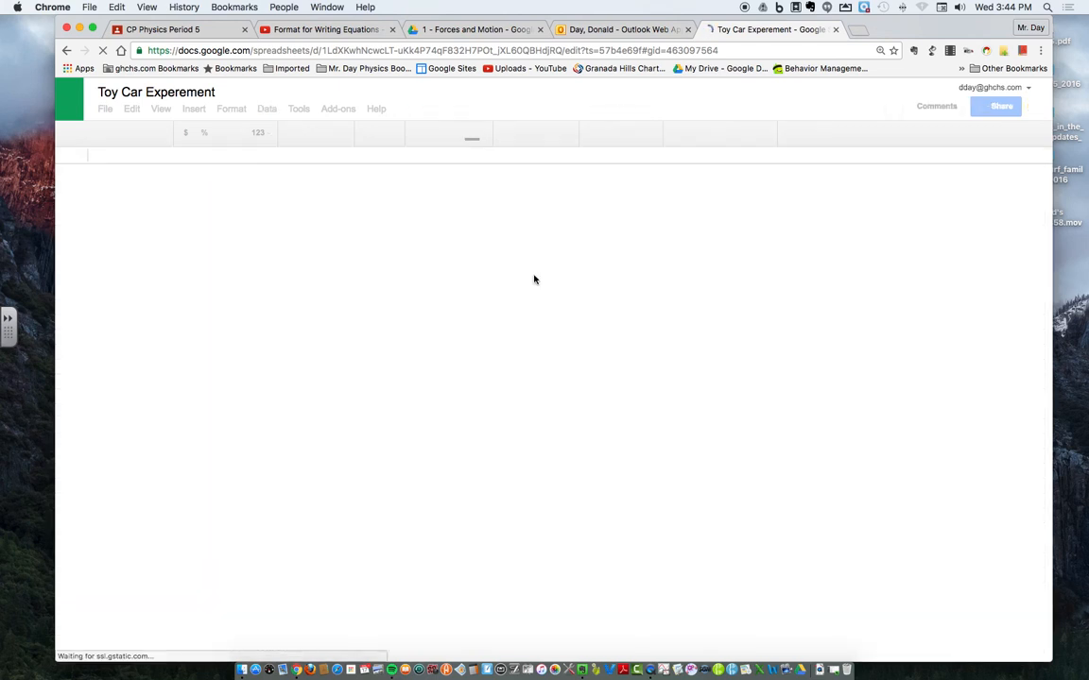